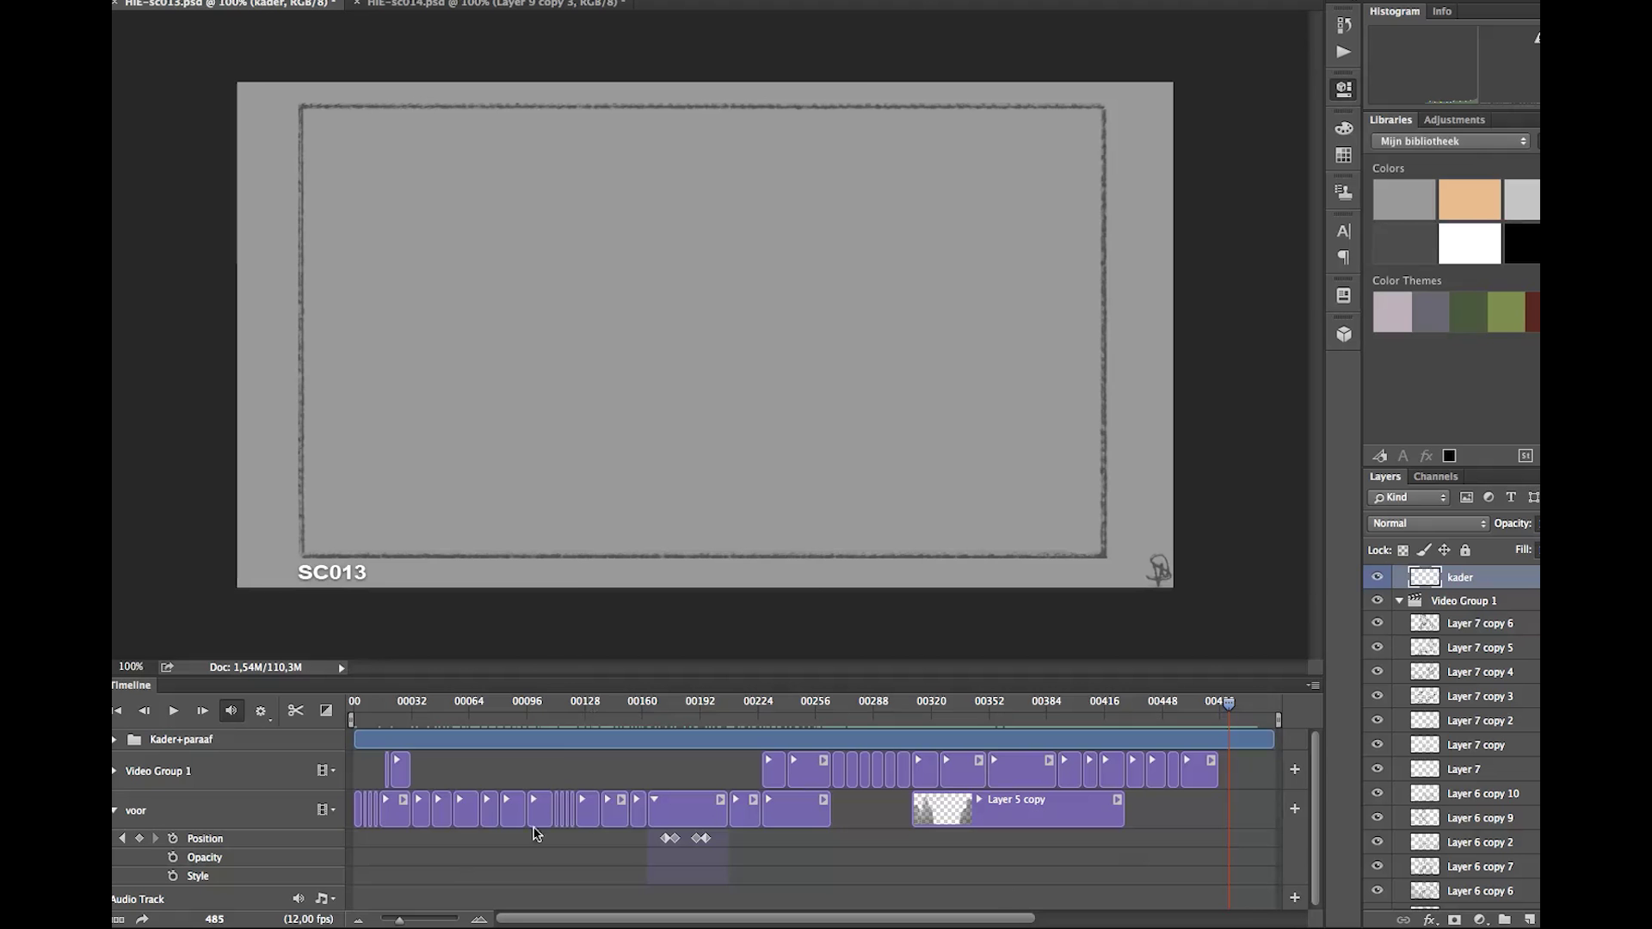
- Move the playhead to frame 80 in the SC013 timeline and play the animation
left_click(450, 706)
mouse_move(450, 707)
left_mouse_down()
mouse_move(360, 709)
mouse_move(497, 705)
left_mouse_up()
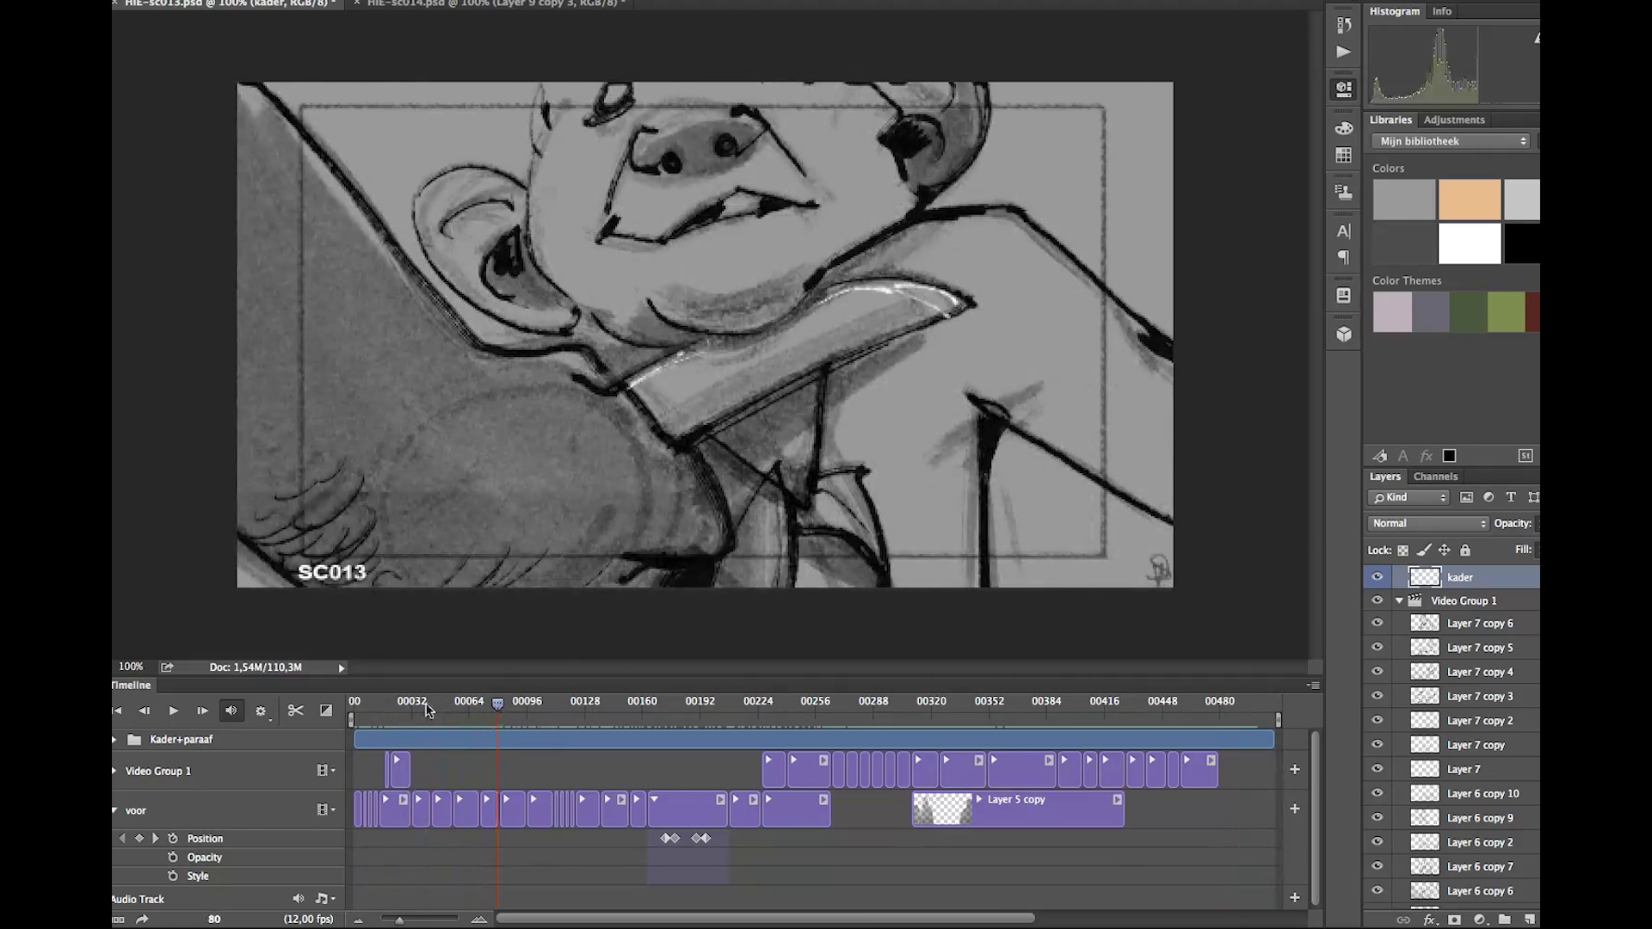
key("space")
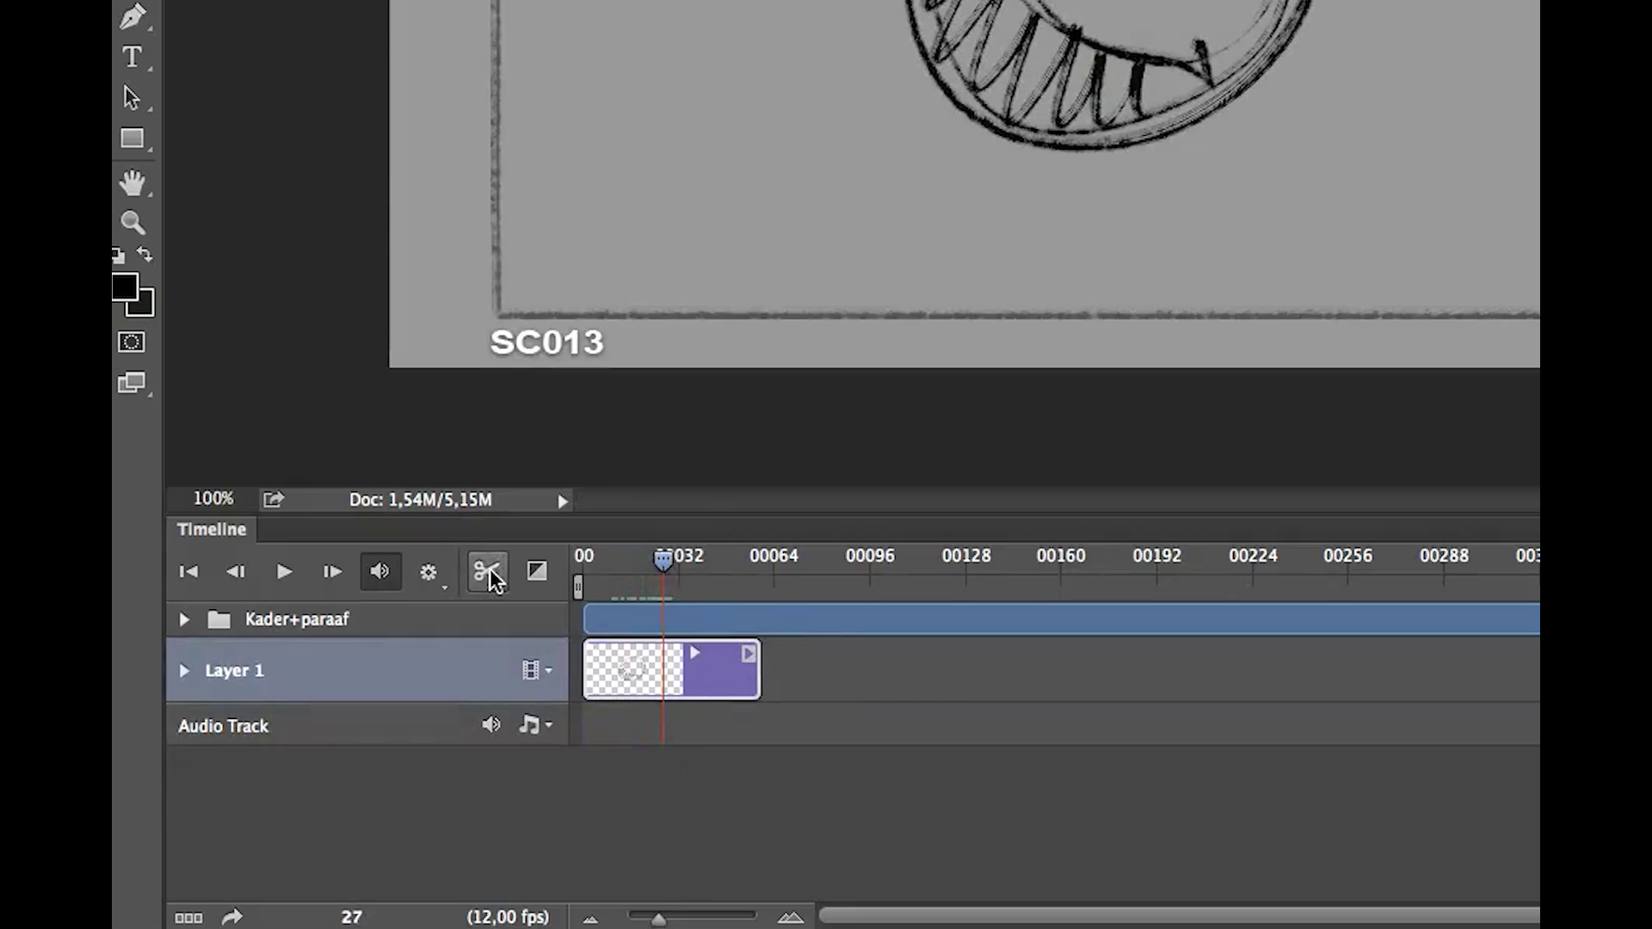
- Split the Layer 1 clip at frame 27 and move the copied clip onto the same track as the original
left_click(488, 574)
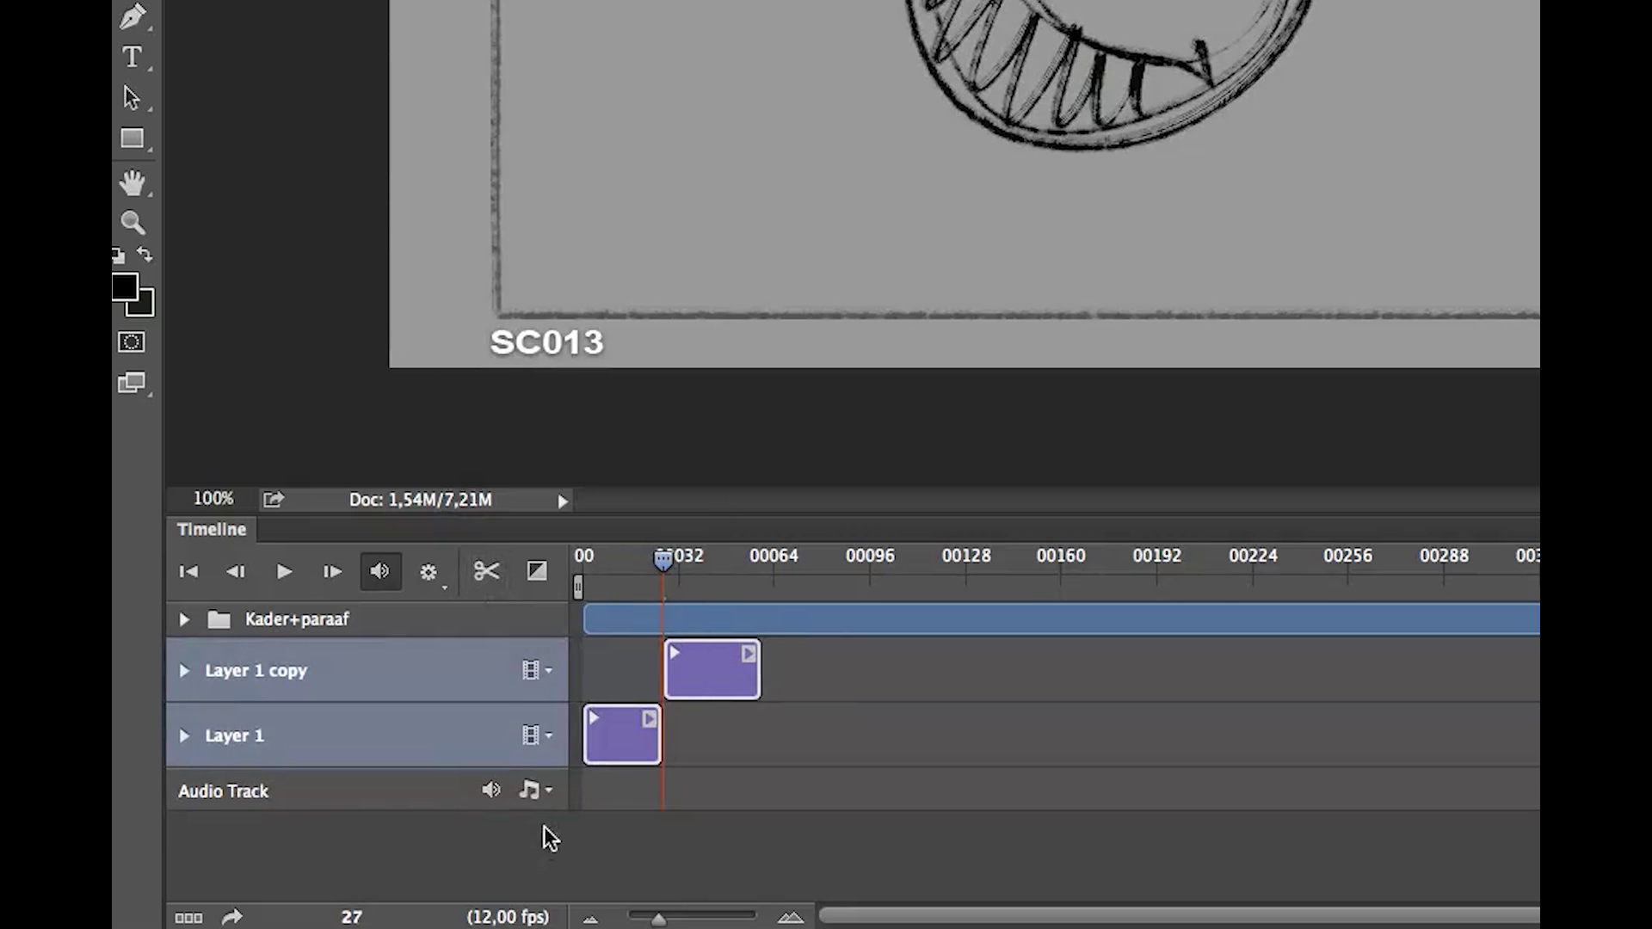
left_click(711, 686)
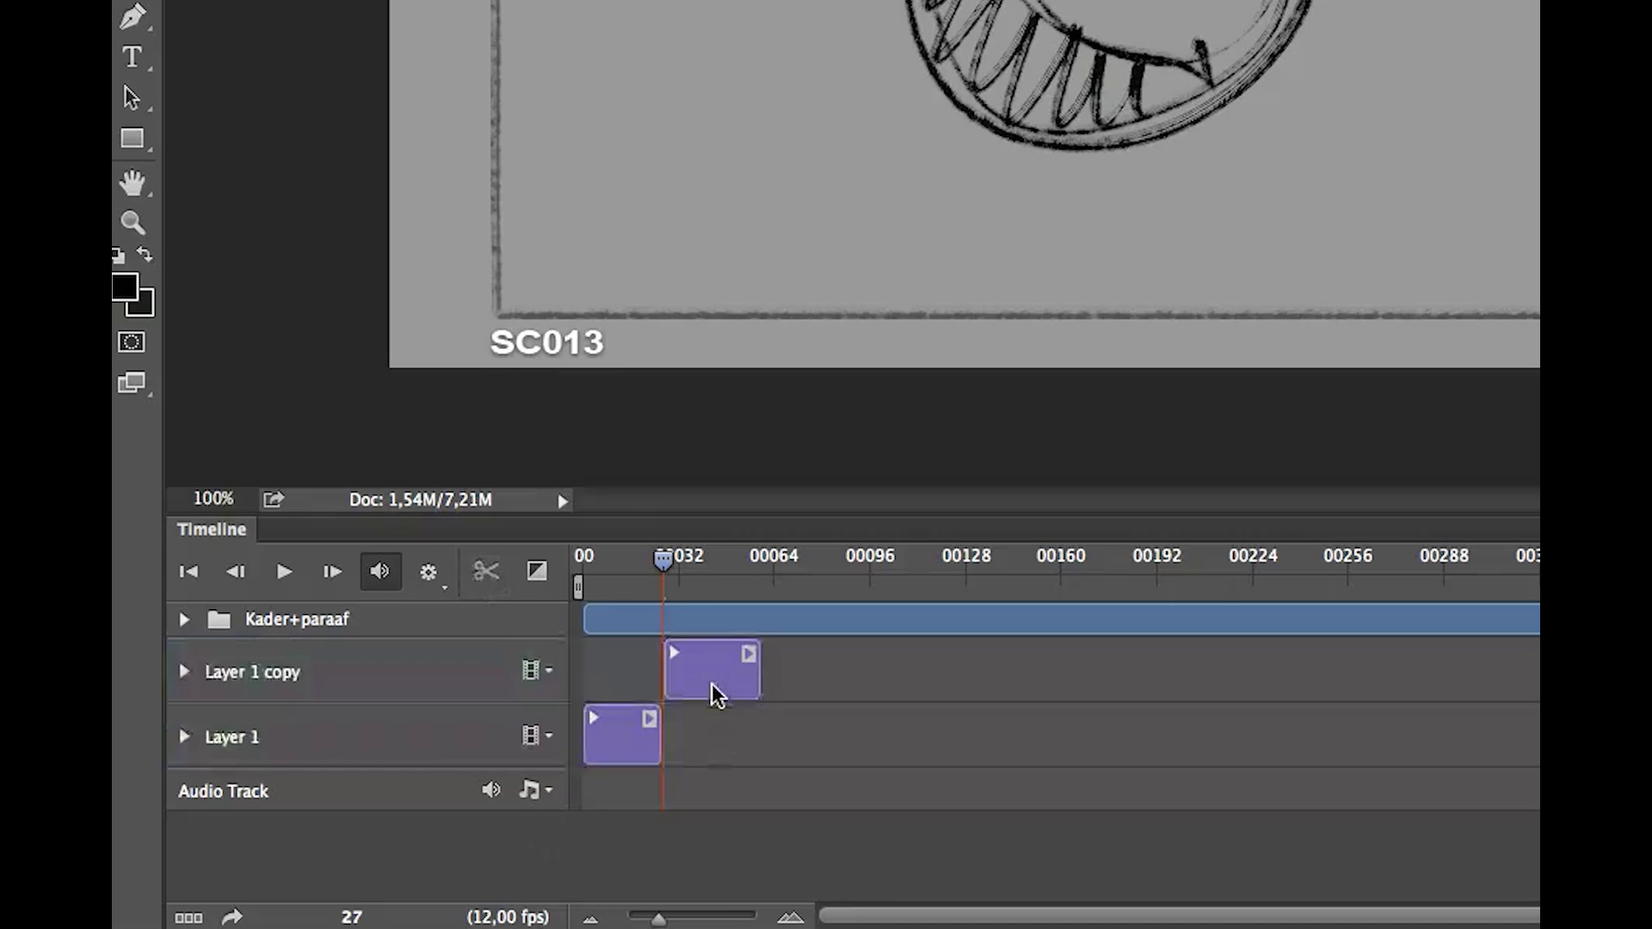
left_click_drag(712, 685, 710, 730)
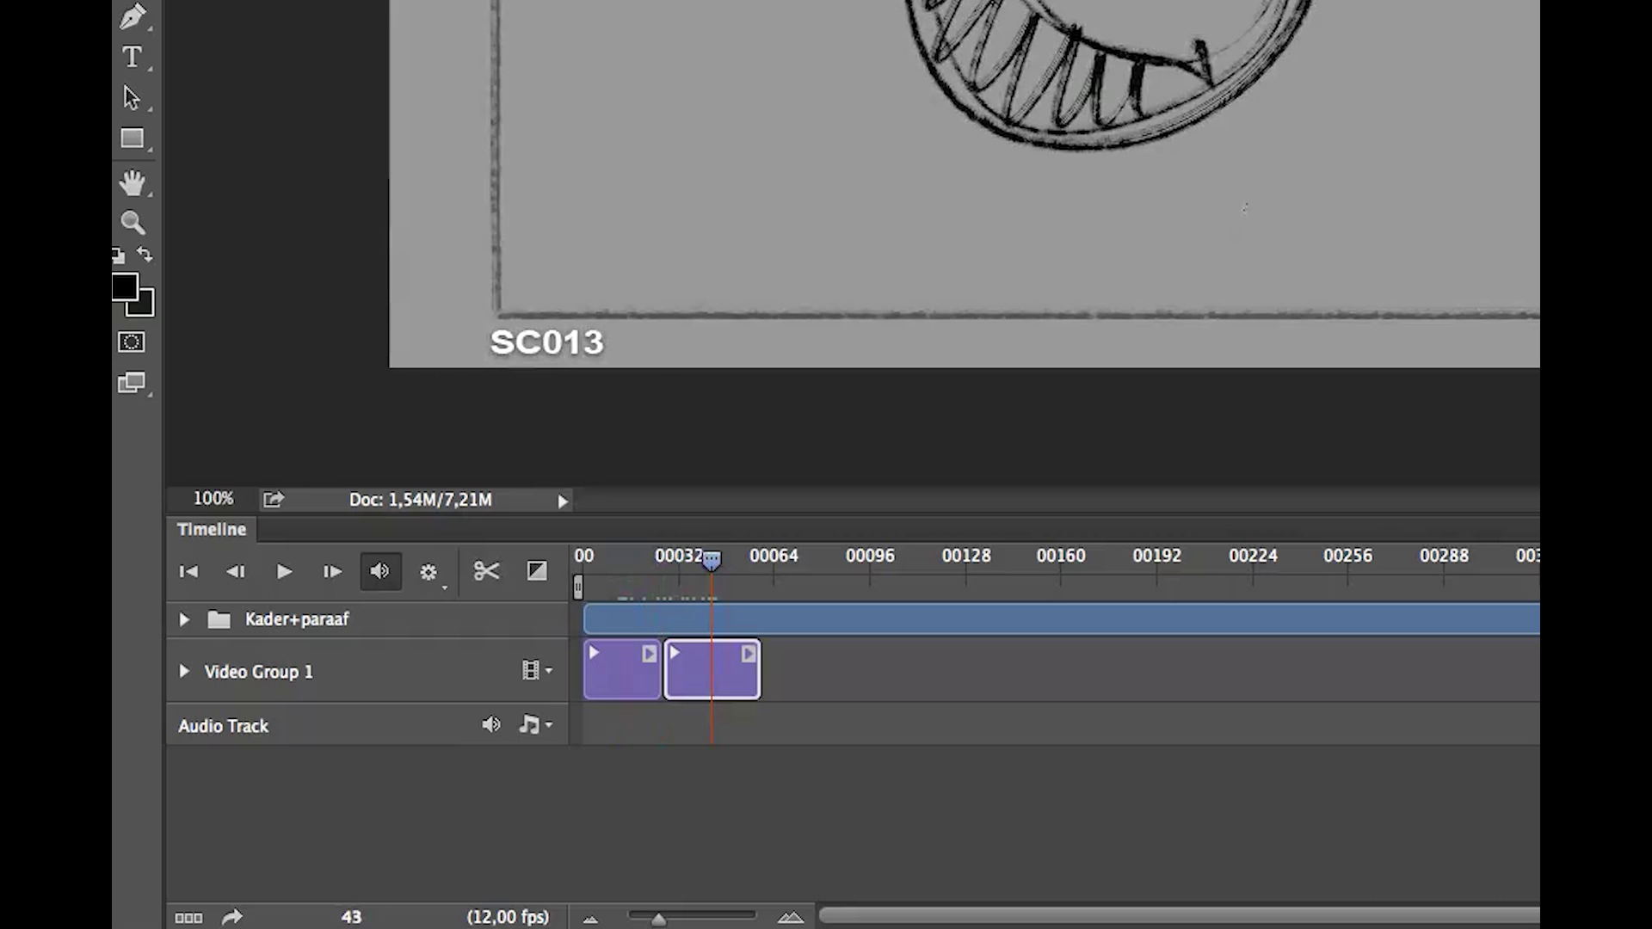
left_click(622, 675)
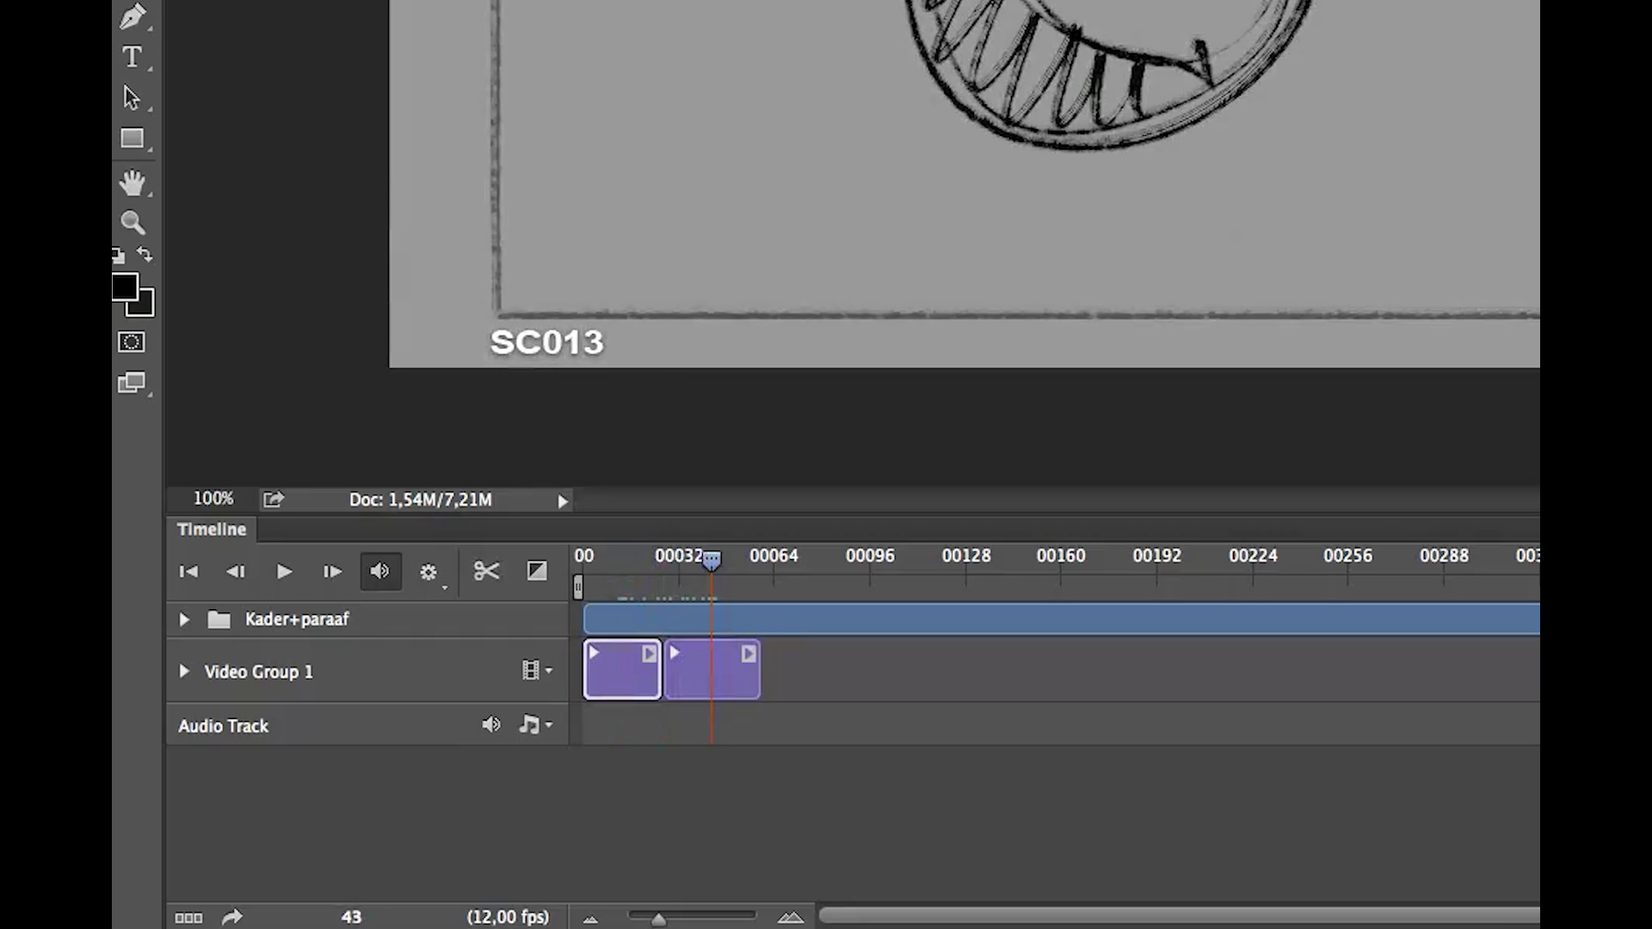
left_click(712, 675)
left_click(622, 676)
left_click(712, 671)
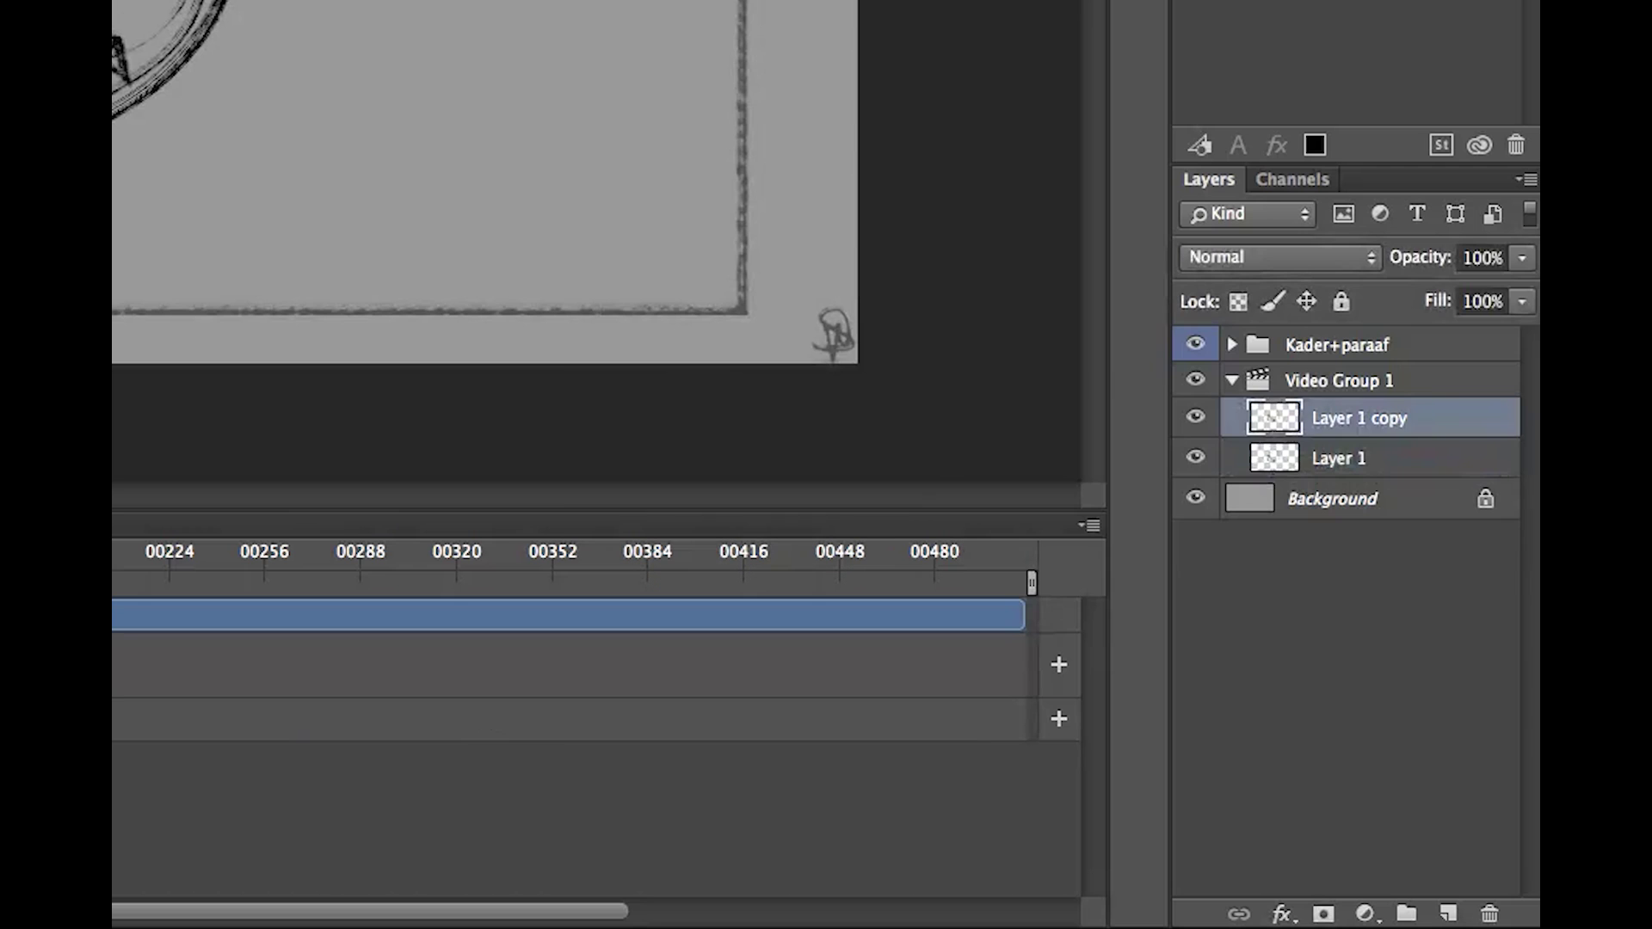
- Rename the video group holding the two clips as "group 1"
left_click(1345, 387)
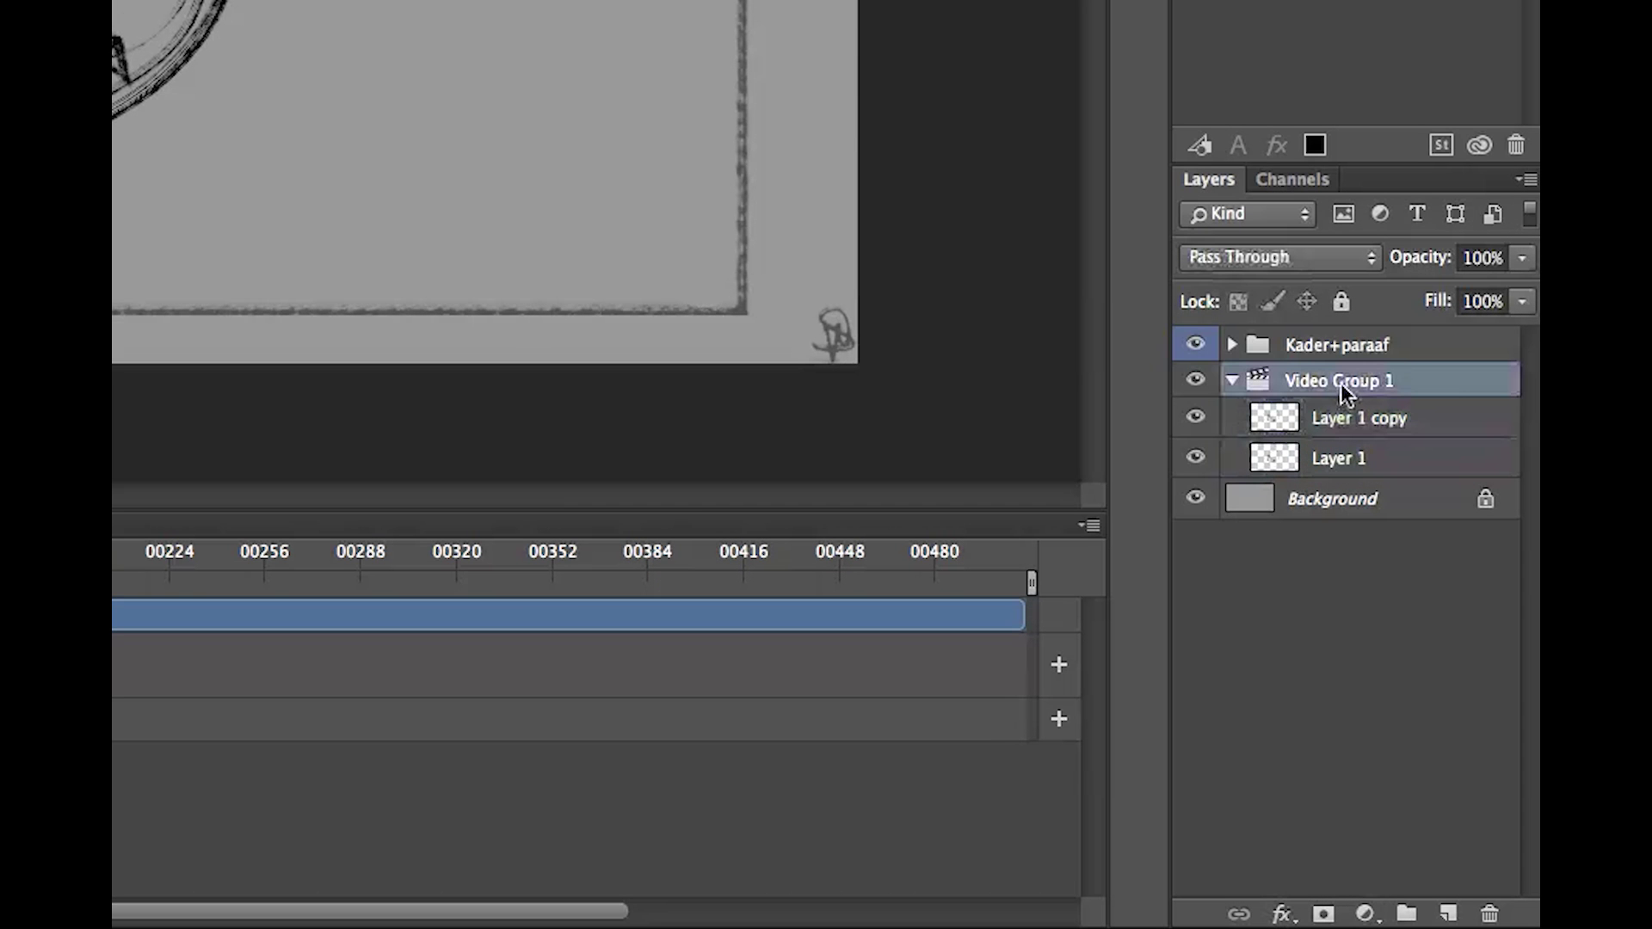
double_click(1345, 387)
type("group 1")
key("Return")
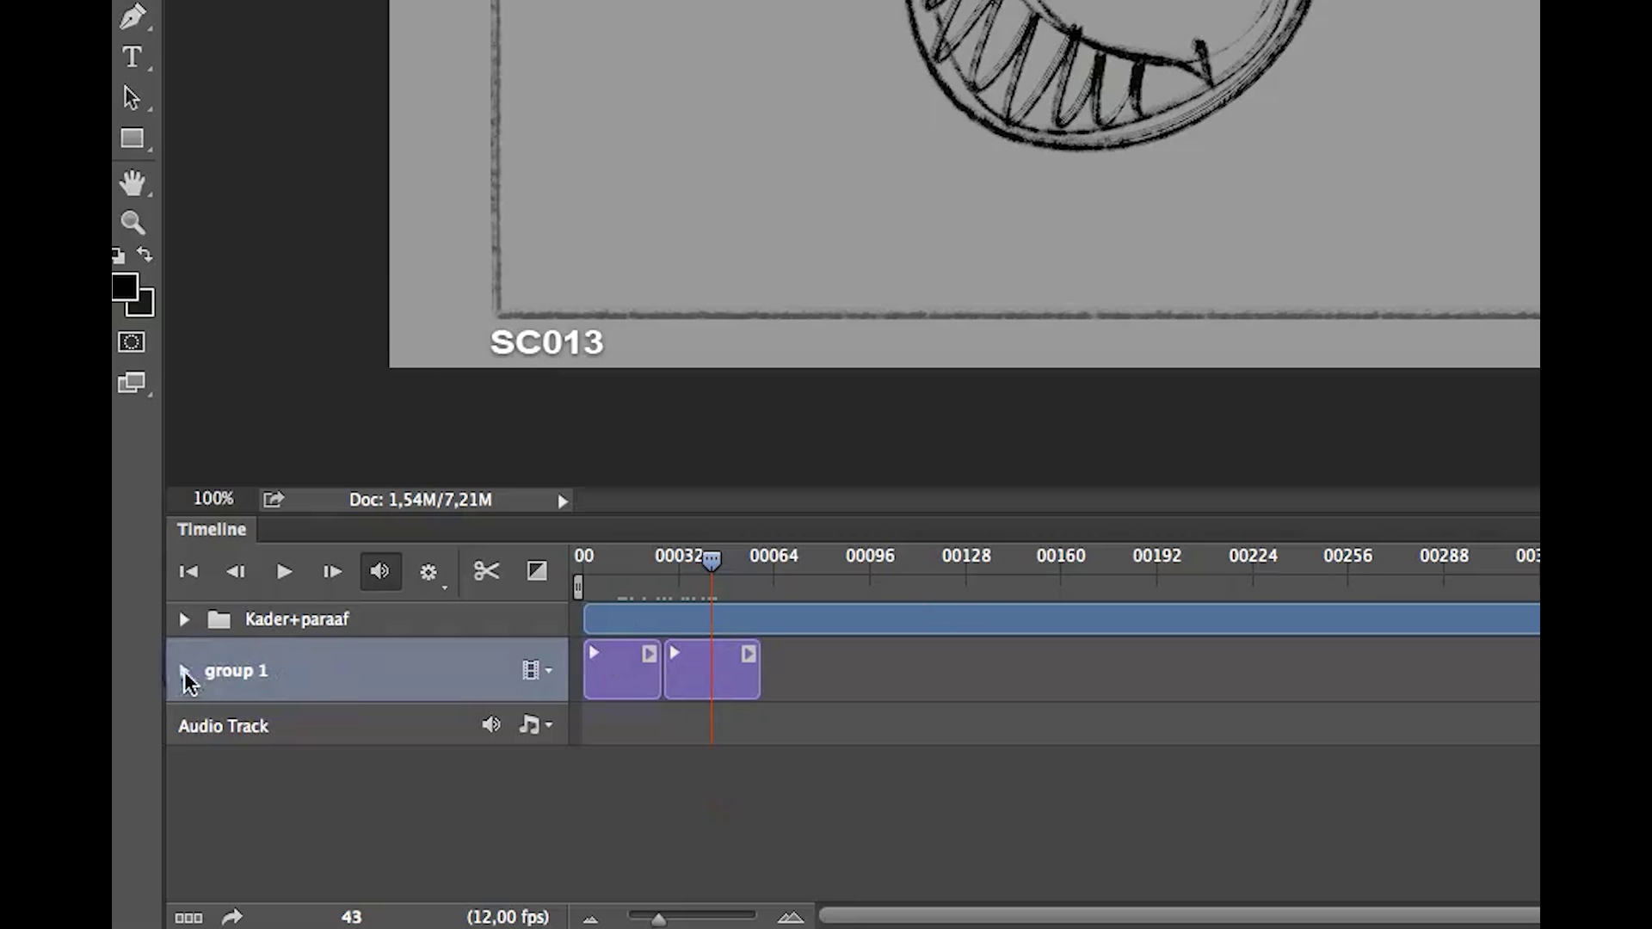
- Place the playhead at frame 42 and clear the copied ball drawing from the second clip, leaving nothing selected
left_click_drag(683, 549, 717, 674)
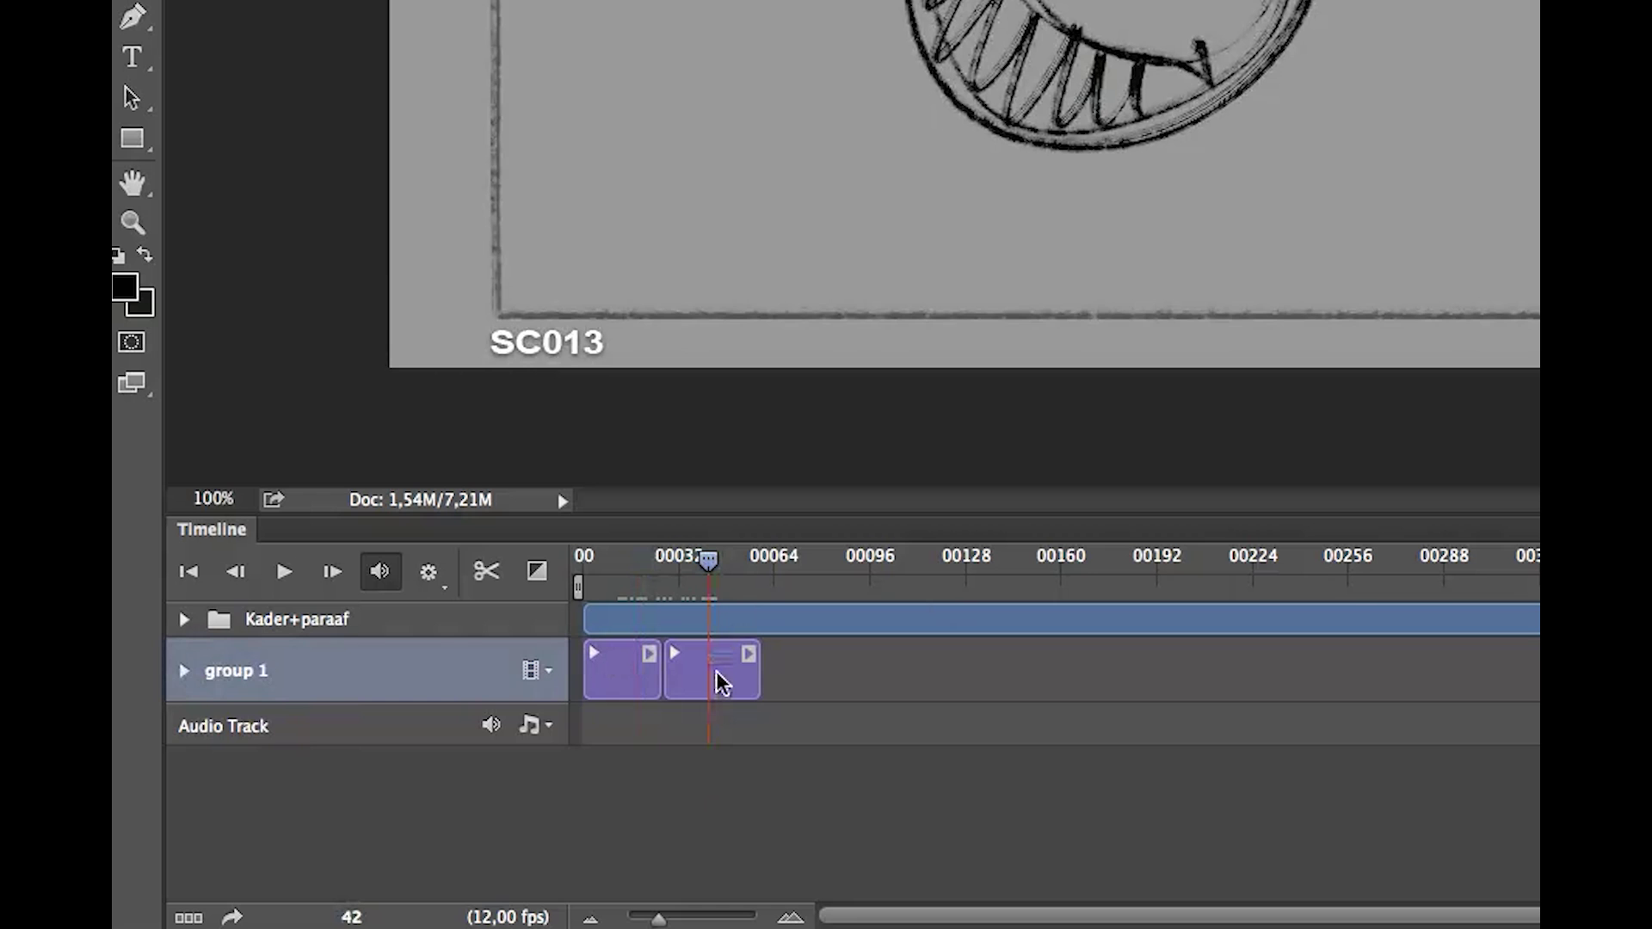
left_click(723, 684)
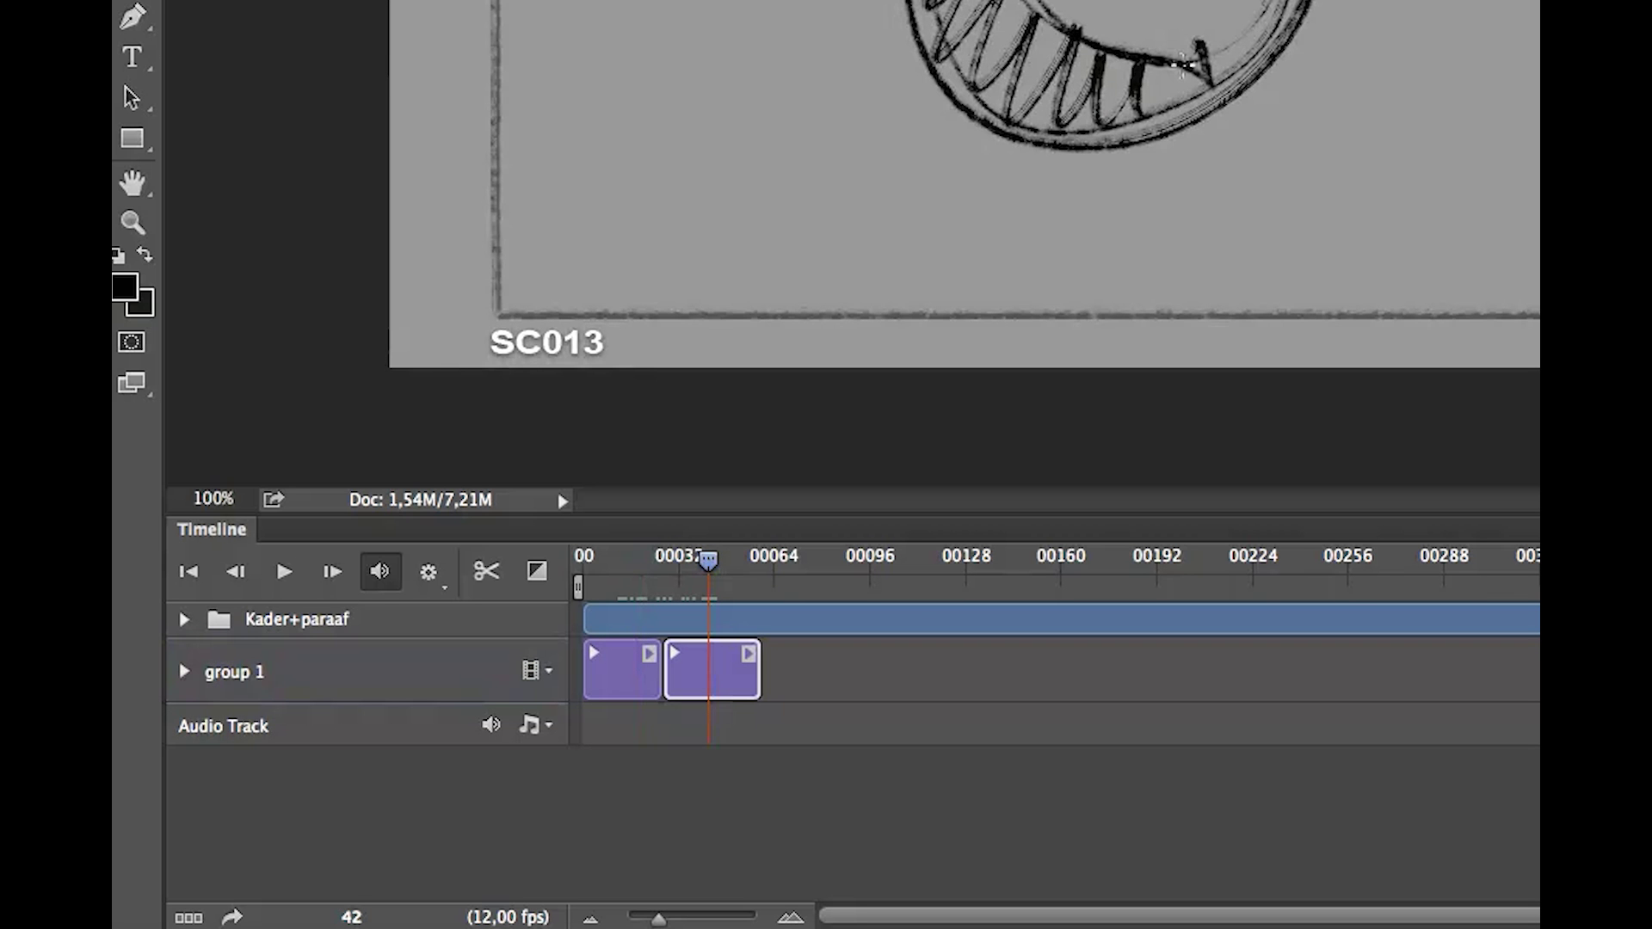
key("ctrl+a")
key("Delete")
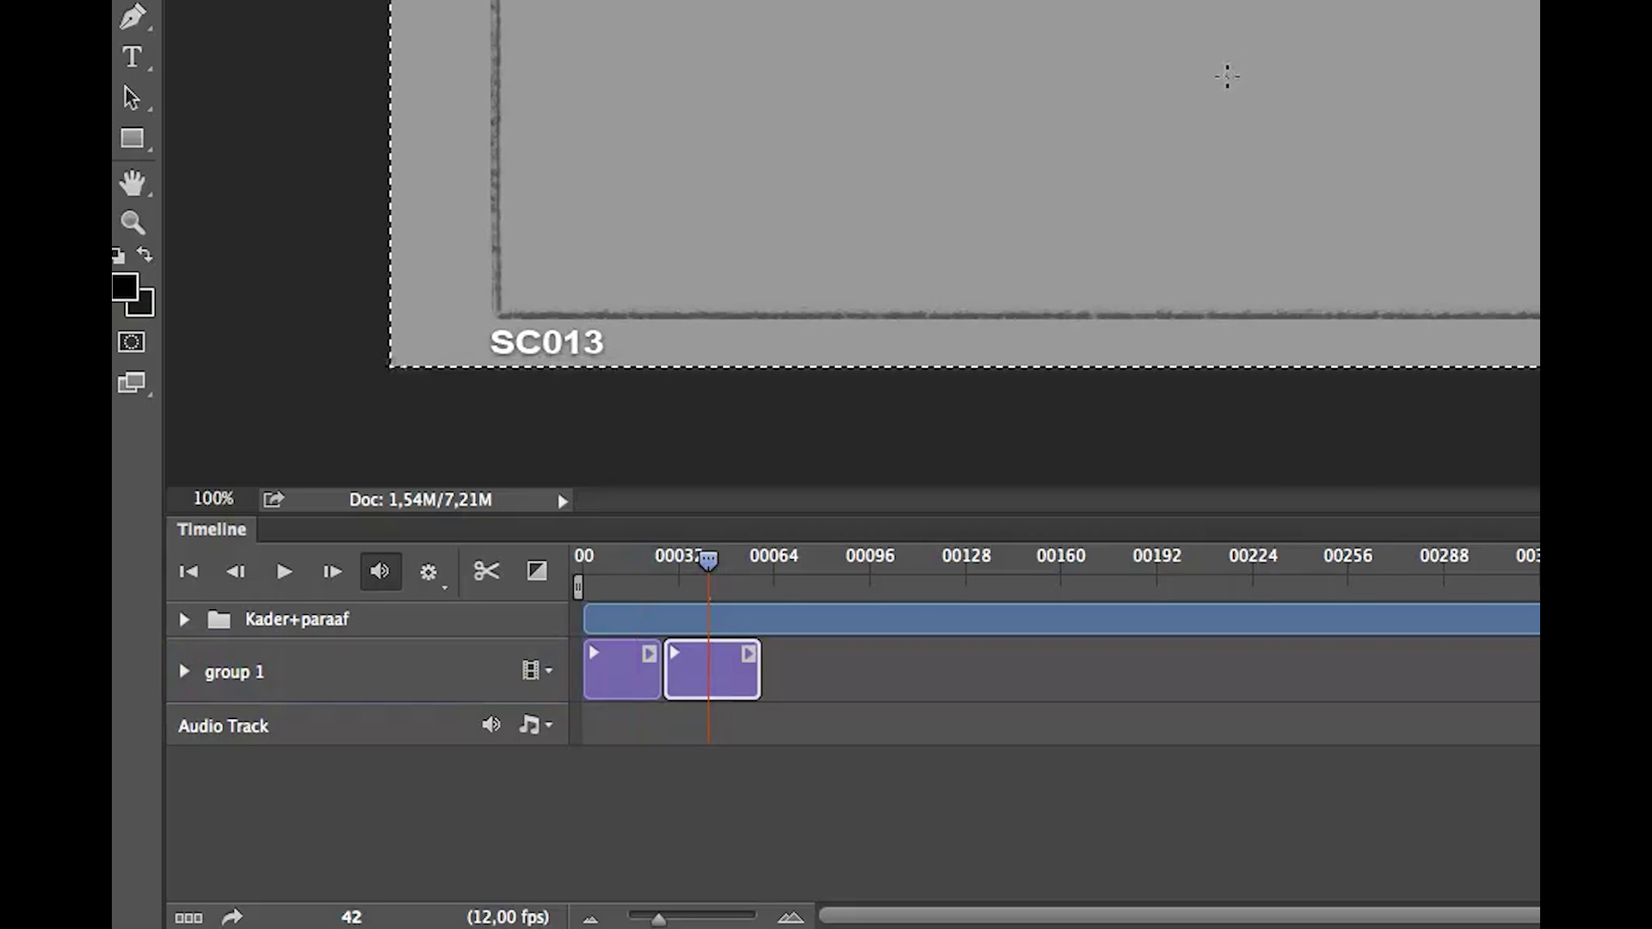
key("ctrl+d")
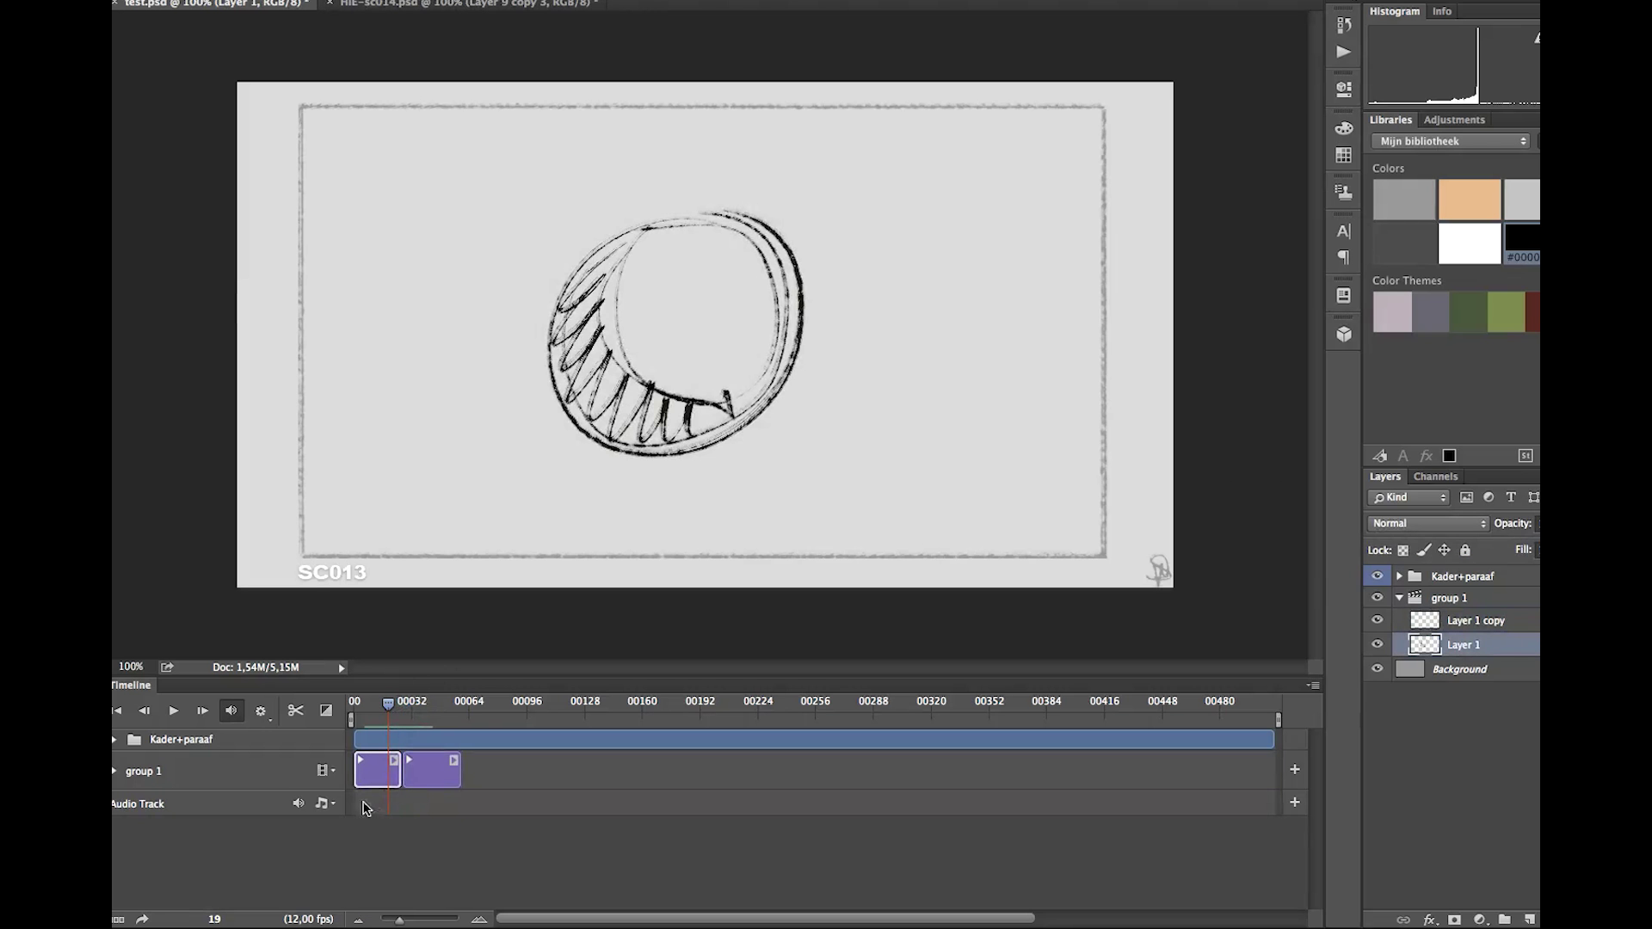
- Move the first clip's ball to the lower left of the frame and set the playhead near frame 51
left_click_drag(680, 335, 550, 433)
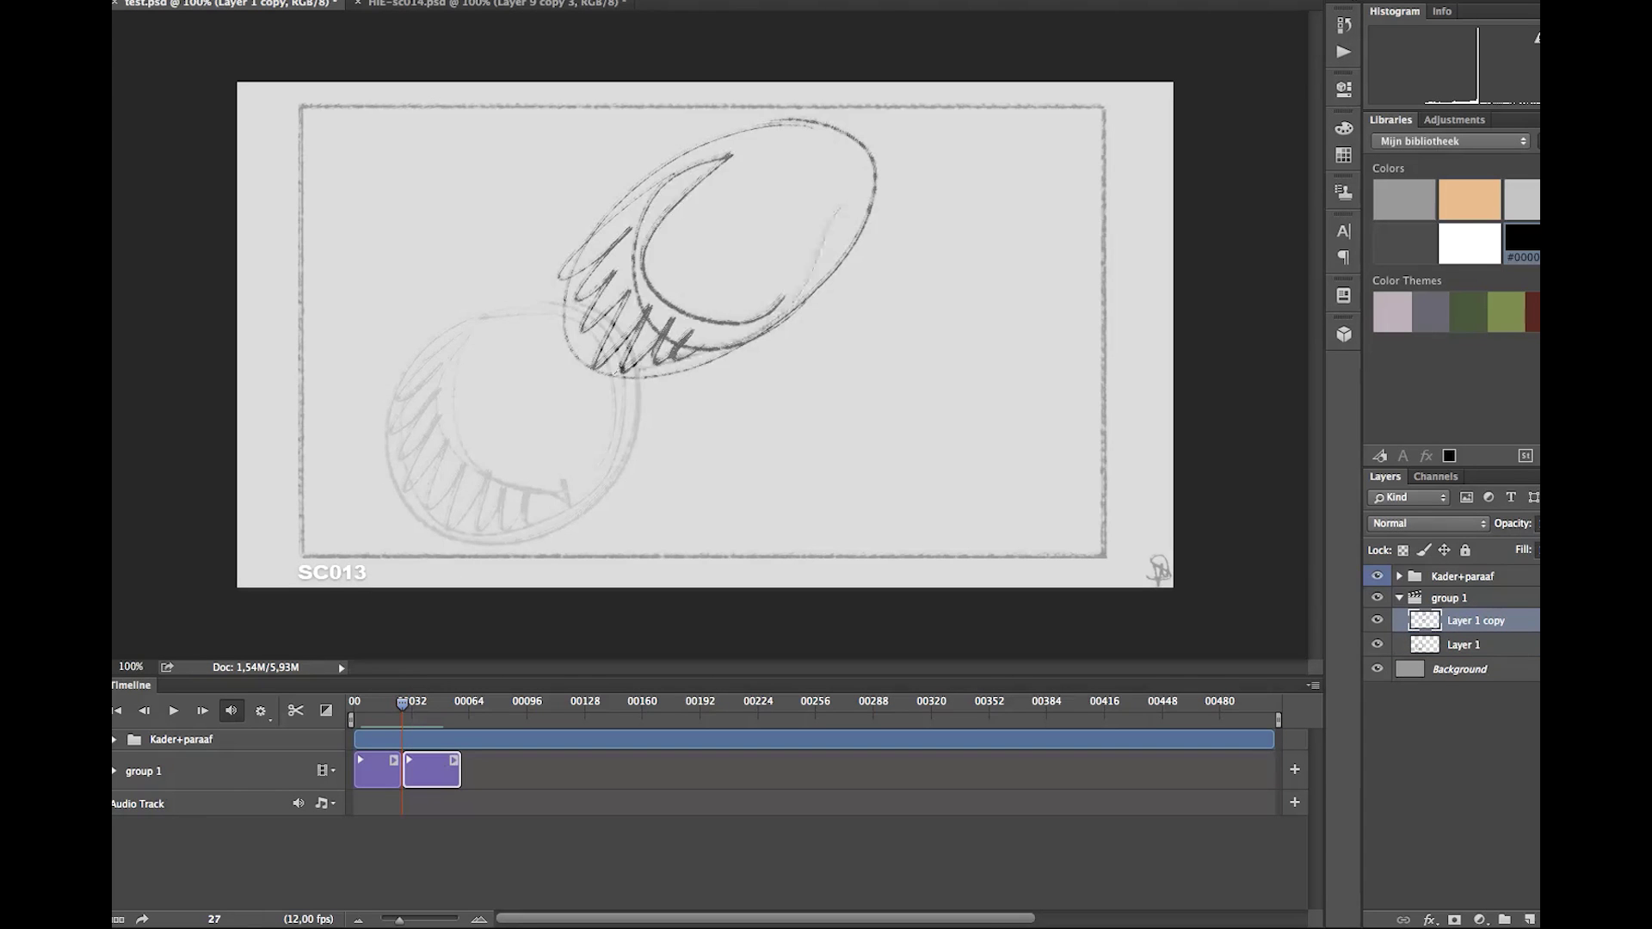
left_click(442, 704)
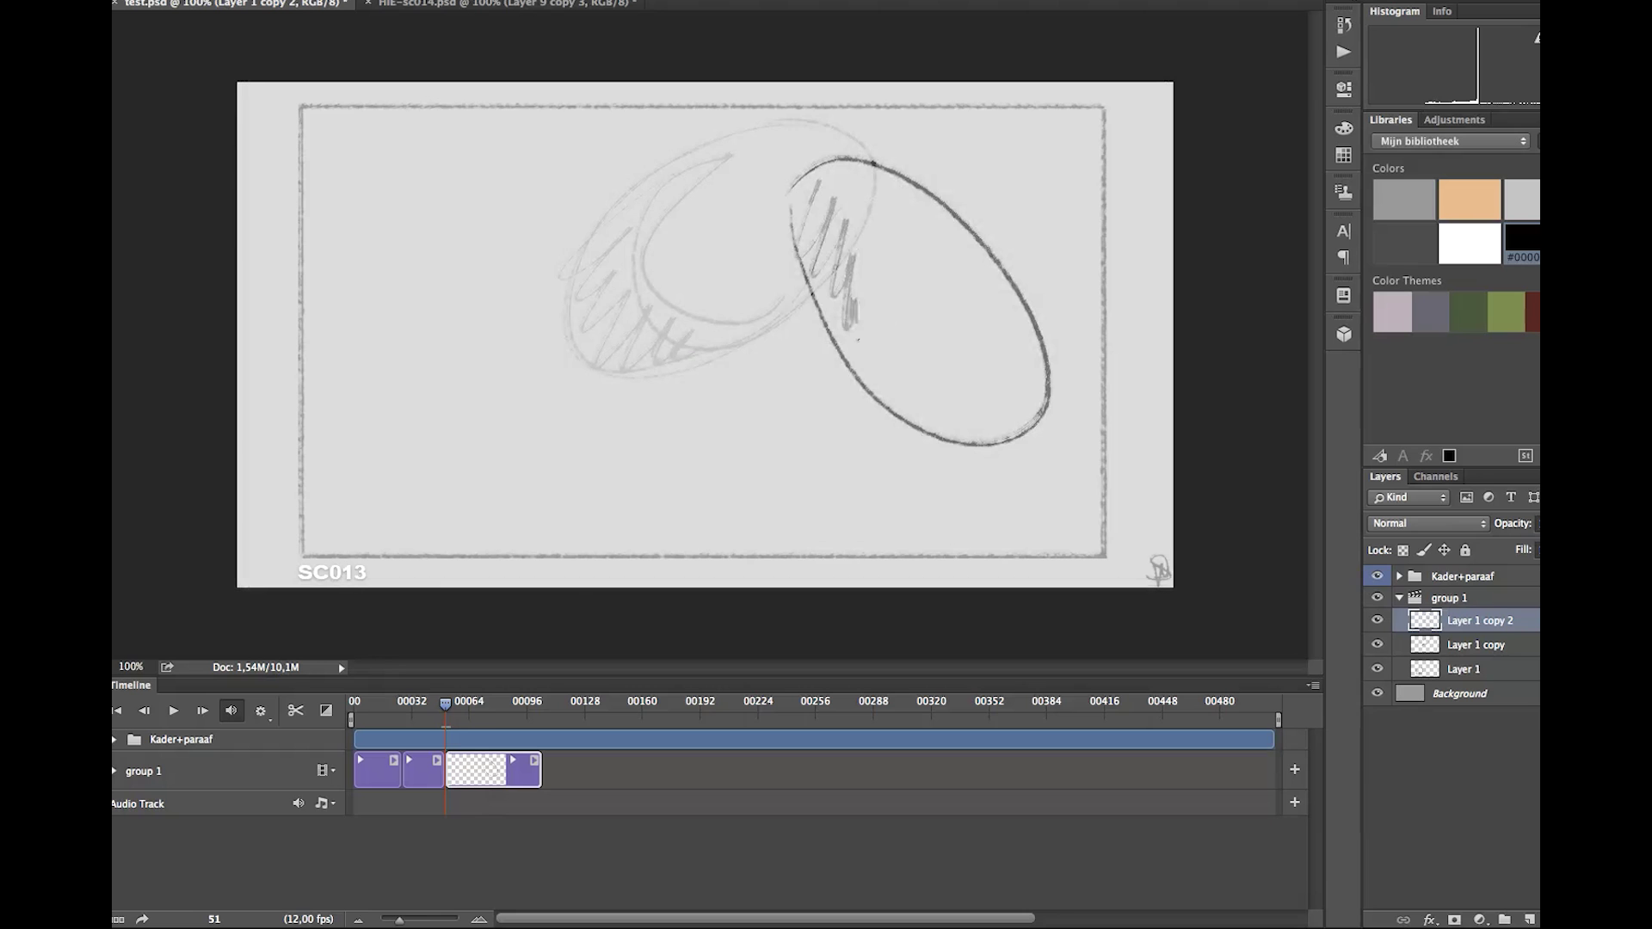
- Split the third clip at frame 77 and clear the copied ball drawing from the new clip
left_click(490, 712)
left_click_drag(489, 716, 492, 716)
key("F2")
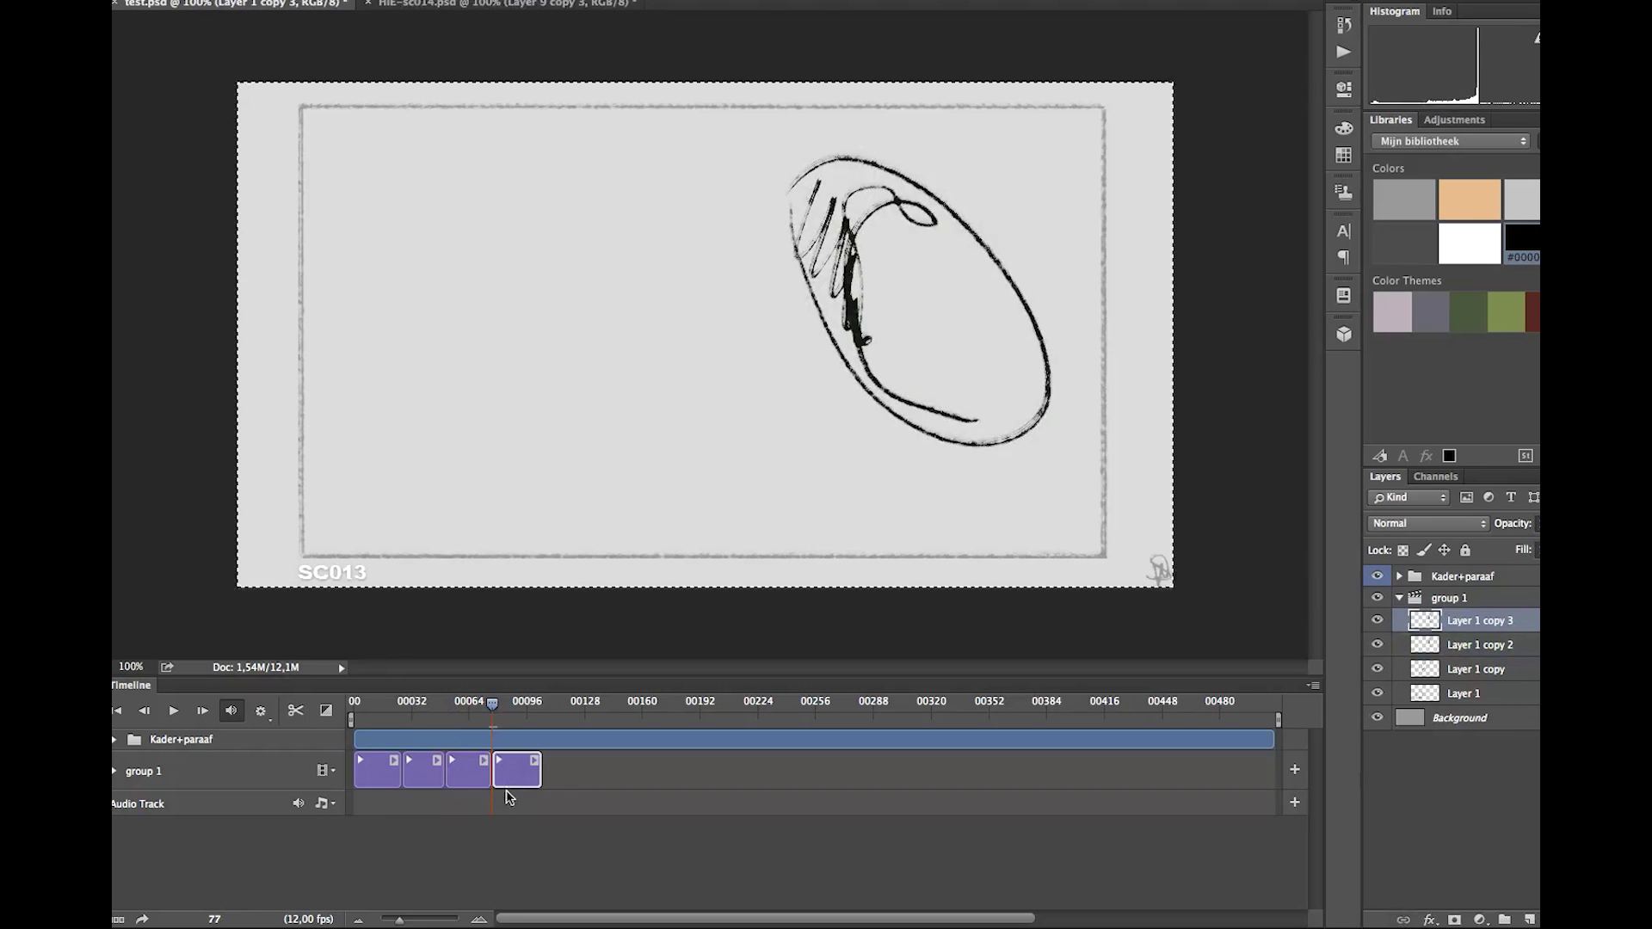
key("ctrl+x")
key("ctrl+v")
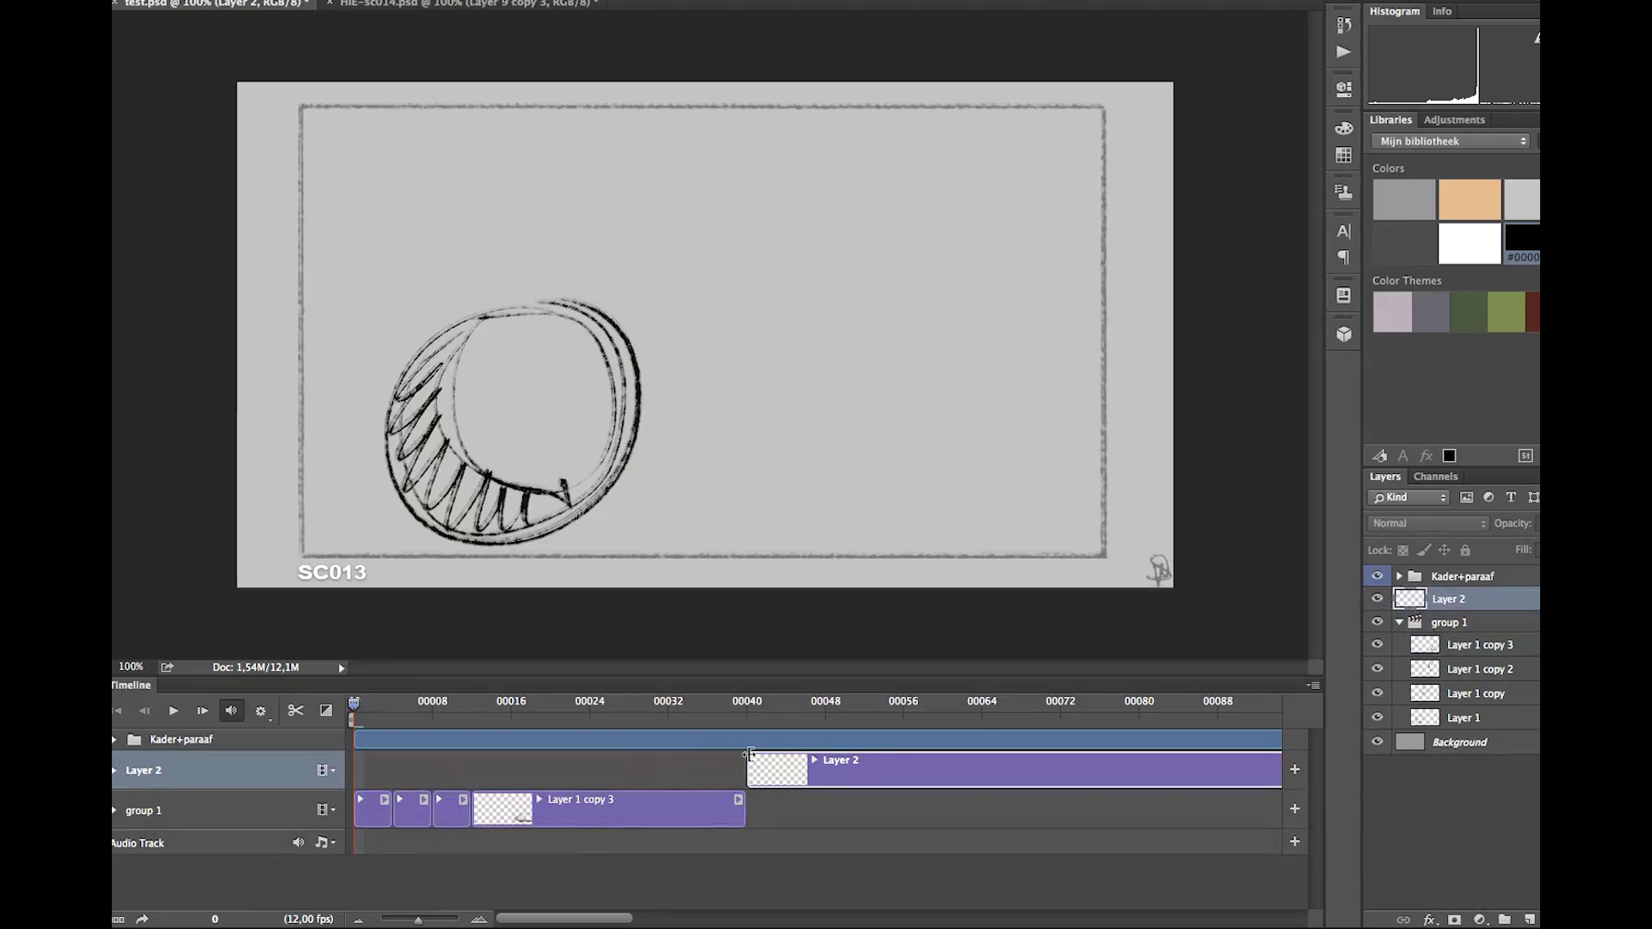
- Move the Layer 2 clip to the start of the timeline and sketch three trees along the left of the horizon
left_click_drag(805, 759, 463, 772)
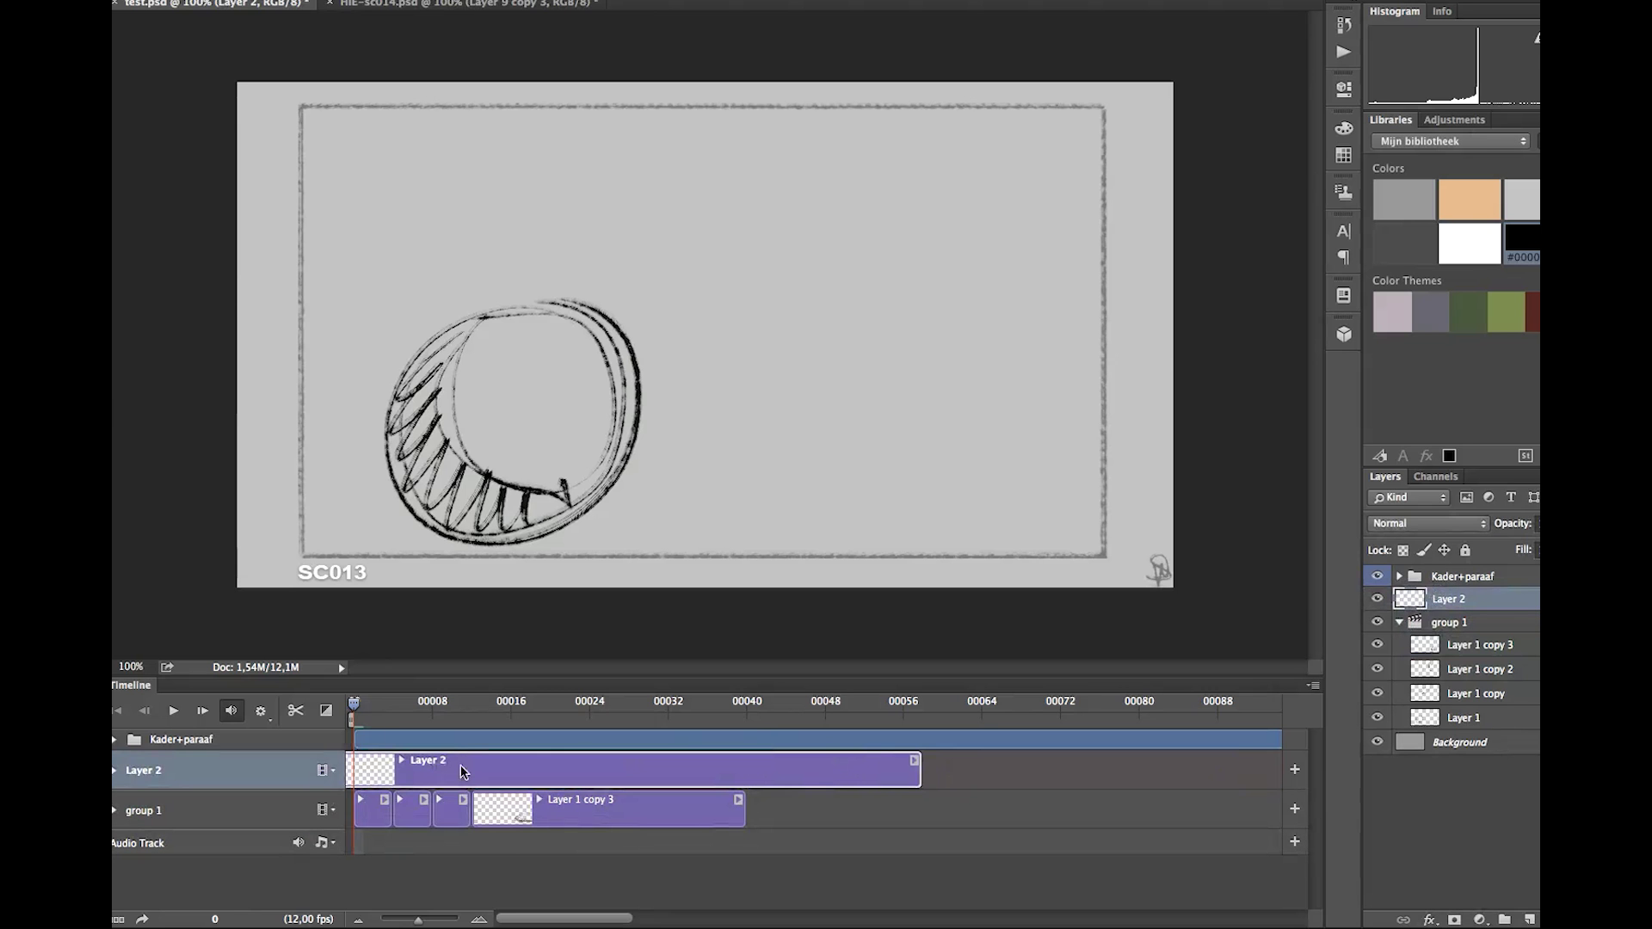
left_click_drag(373, 301, 352, 361)
mouse_move(415, 306)
left_mouse_down()
mouse_move(402, 352)
mouse_move(430, 355)
left_mouse_up()
mouse_move(394, 227)
left_mouse_down()
mouse_move(361, 320)
mouse_move(378, 288)
left_mouse_up()
left_click_drag(412, 275, 407, 306)
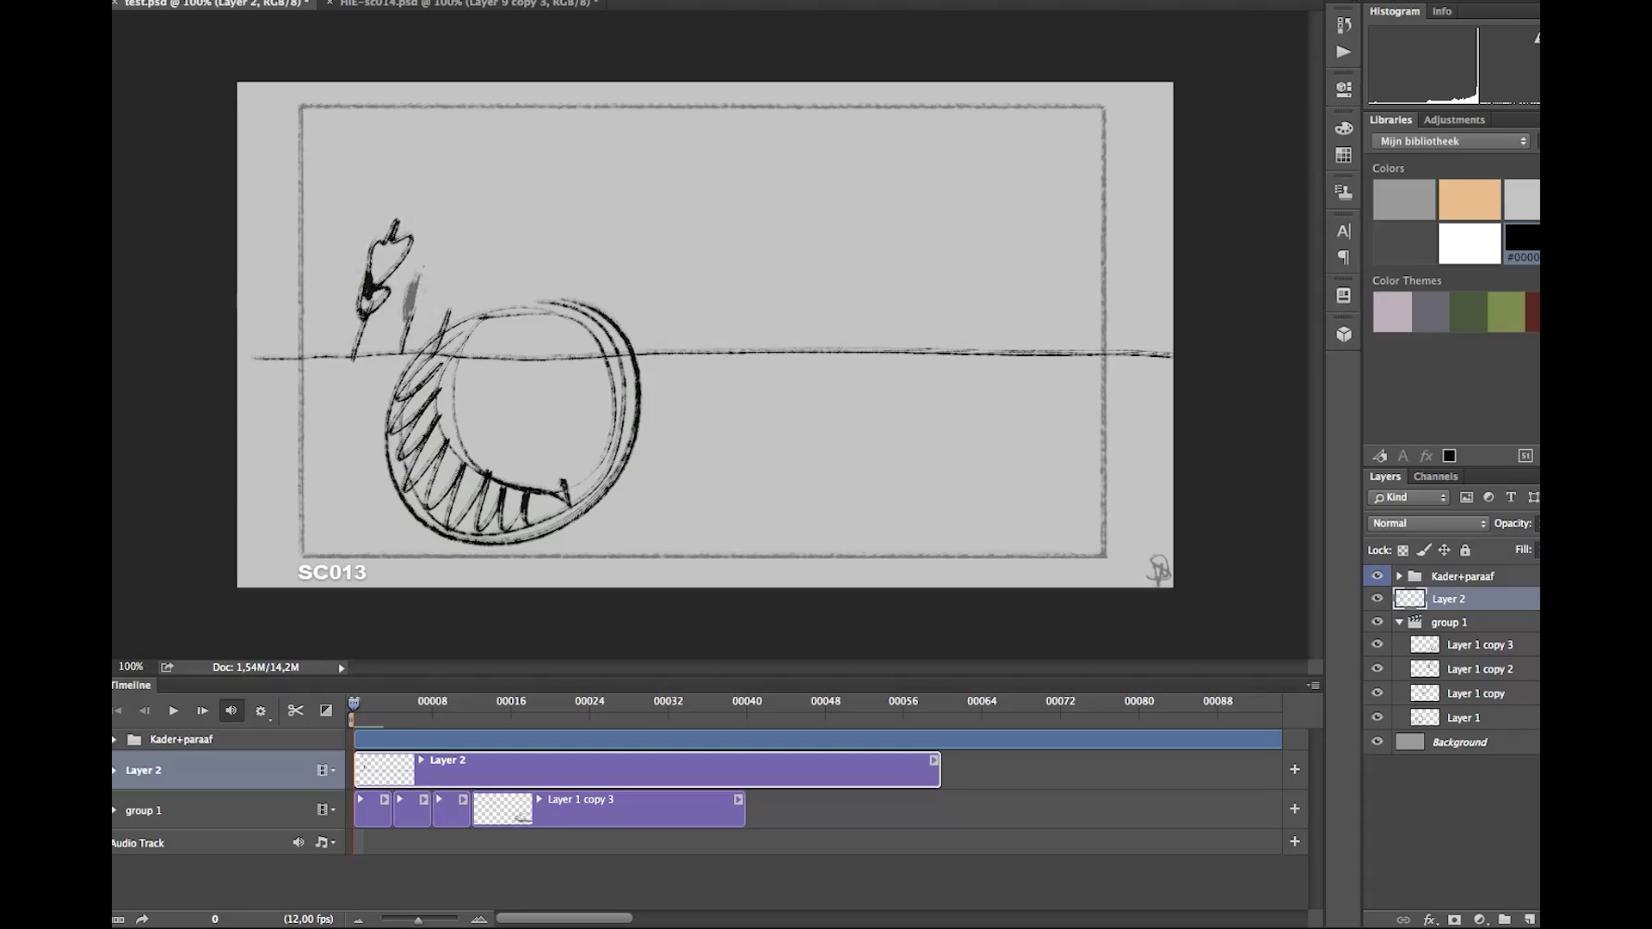
left_click_drag(438, 245, 411, 310)
left_click_drag(496, 246, 446, 333)
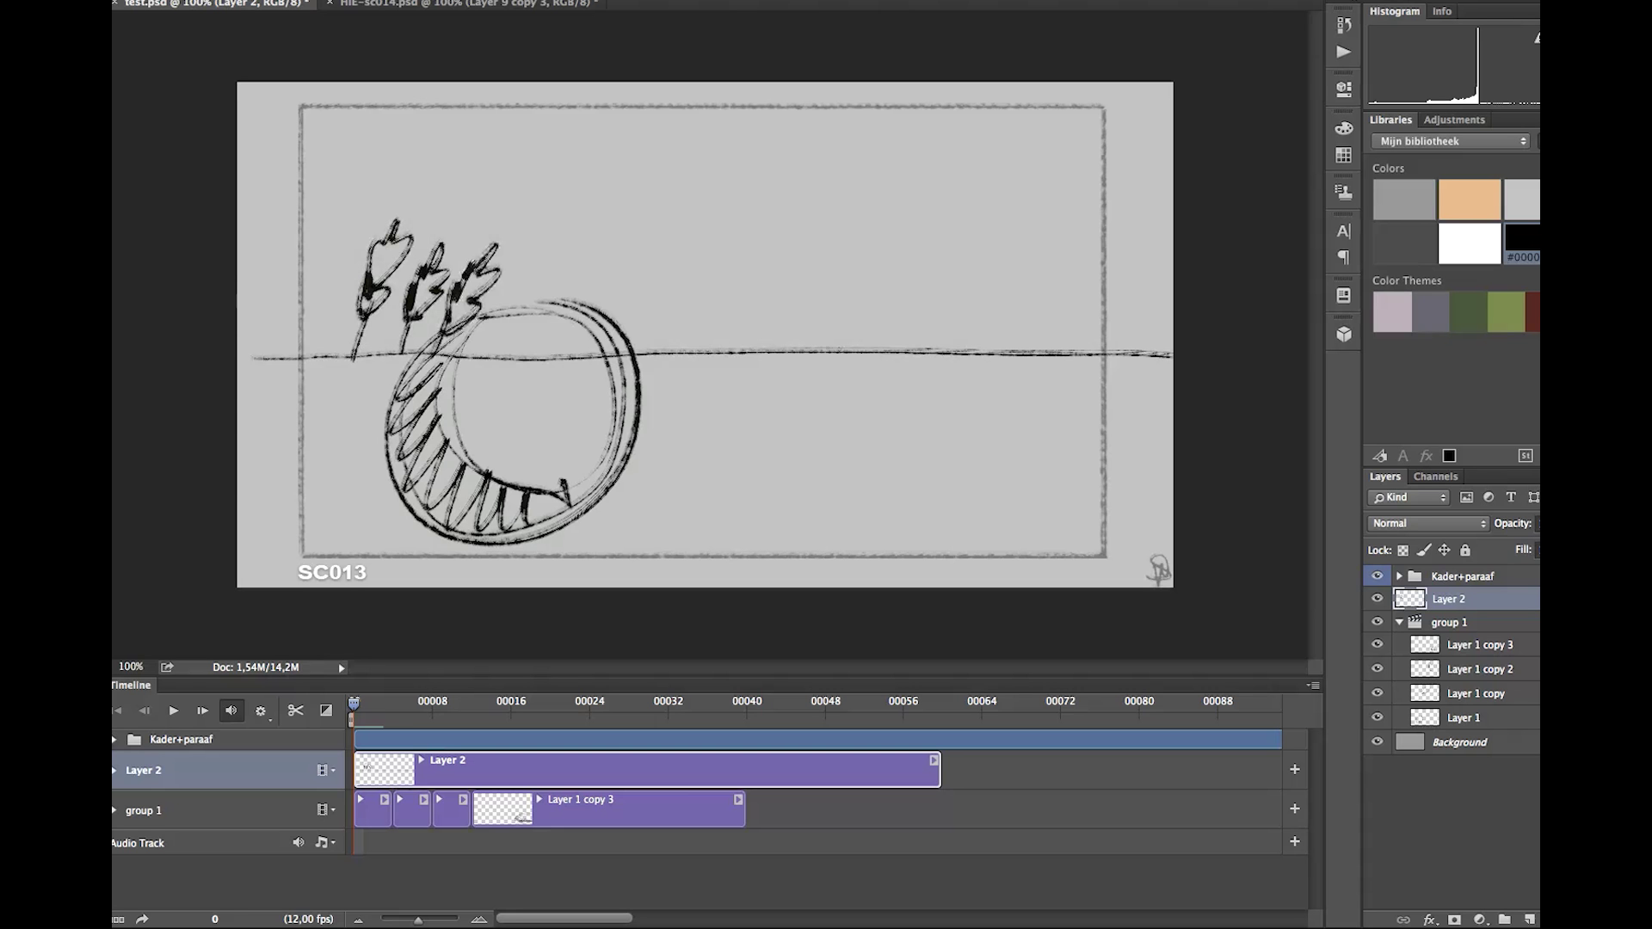
- Sketch a church with a pointed tower on the right of the horizon and set Layer 2's opacity to 20%
mouse_move(929, 351)
left_mouse_down()
mouse_move(978, 225)
mouse_move(981, 325)
mouse_move(1051, 353)
mouse_move(1005, 329)
left_mouse_up()
left_click_drag(1020, 330, 1050, 343)
mouse_move(957, 238)
left_mouse_down()
mouse_move(1028, 238)
mouse_move(953, 325)
mouse_move(989, 288)
left_mouse_up()
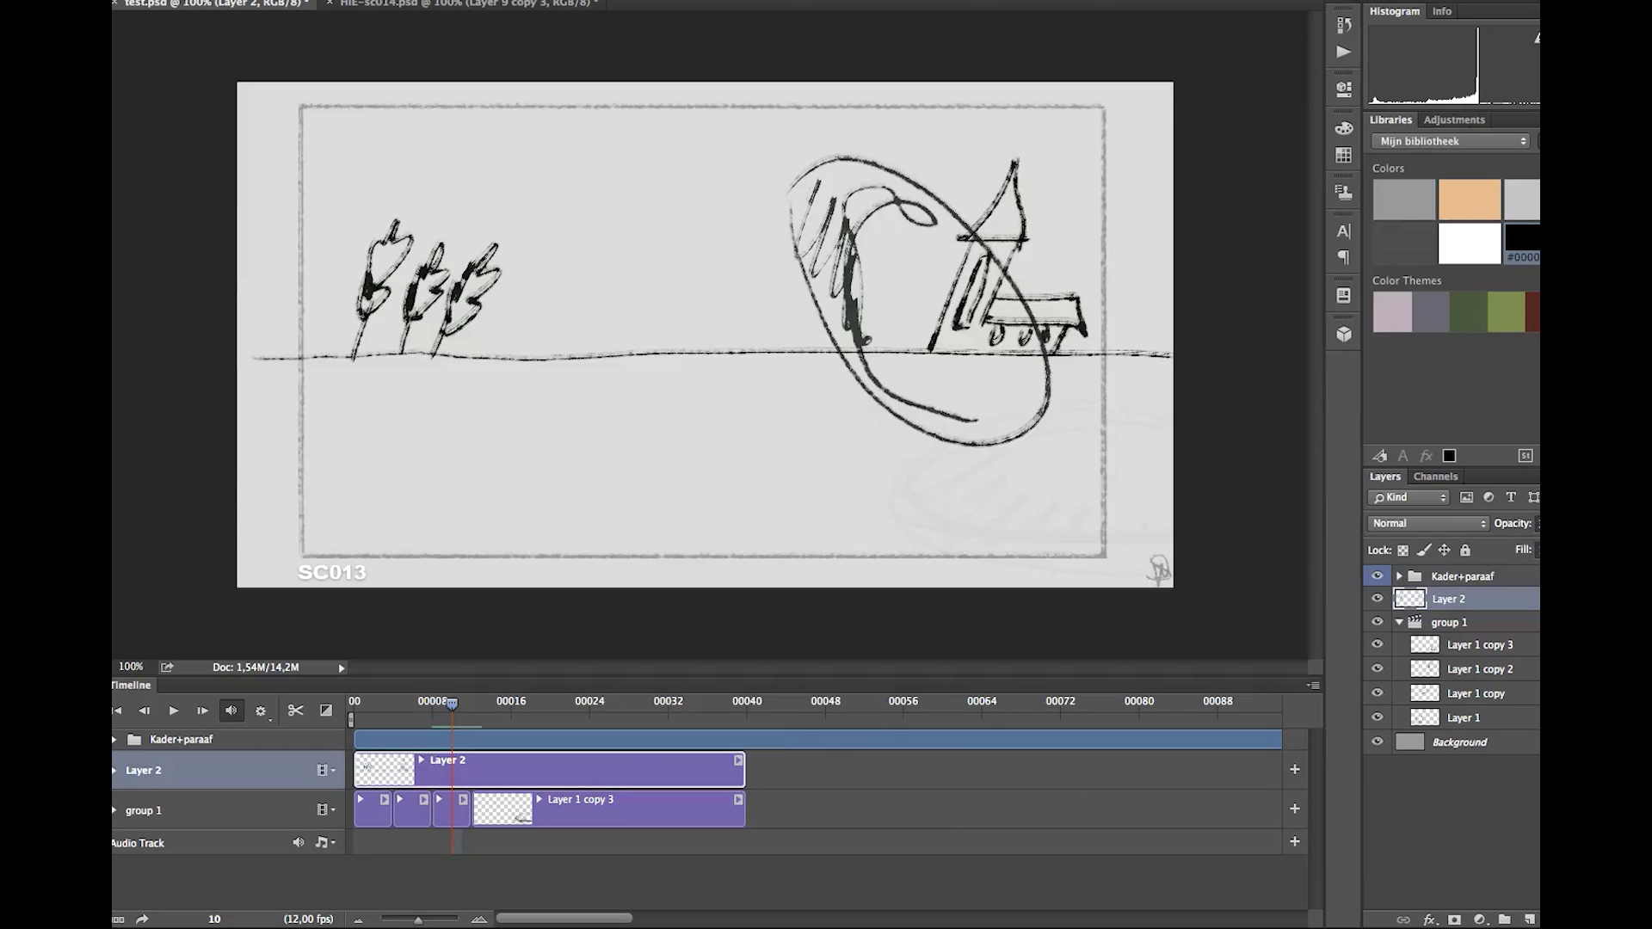
key("2")
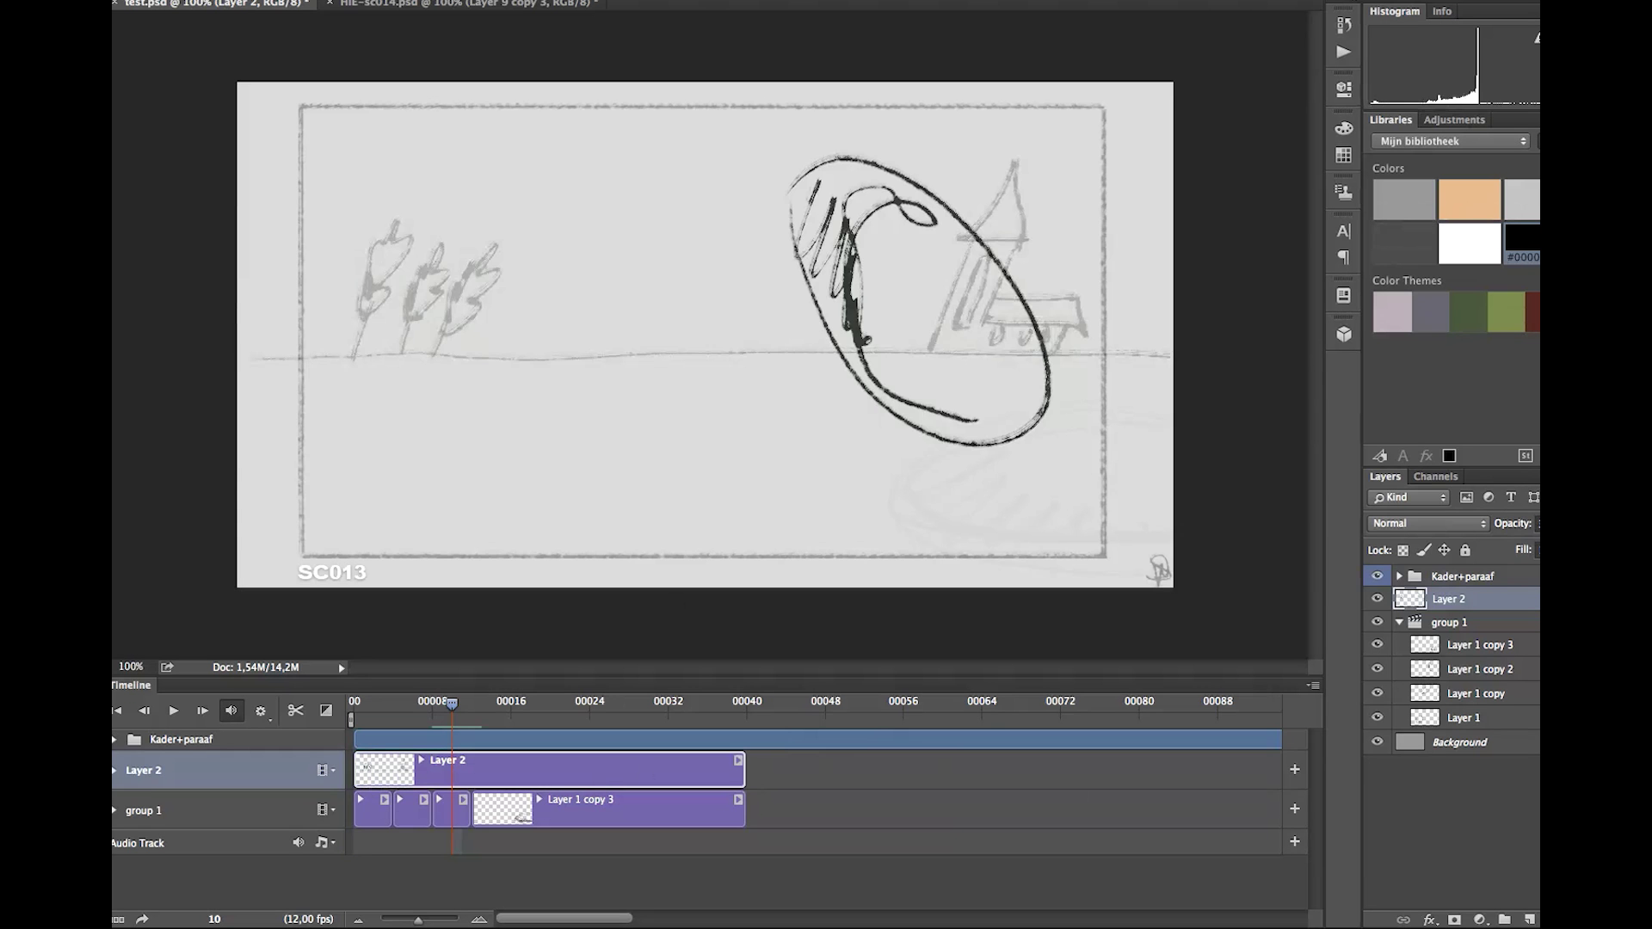
- Scrub through the timeline to review the bouncing ball against the background, ending at frame 0
mouse_move(463, 702)
left_mouse_down()
mouse_move(477, 700)
mouse_move(337, 710)
mouse_move(682, 725)
mouse_move(520, 723)
left_mouse_up()
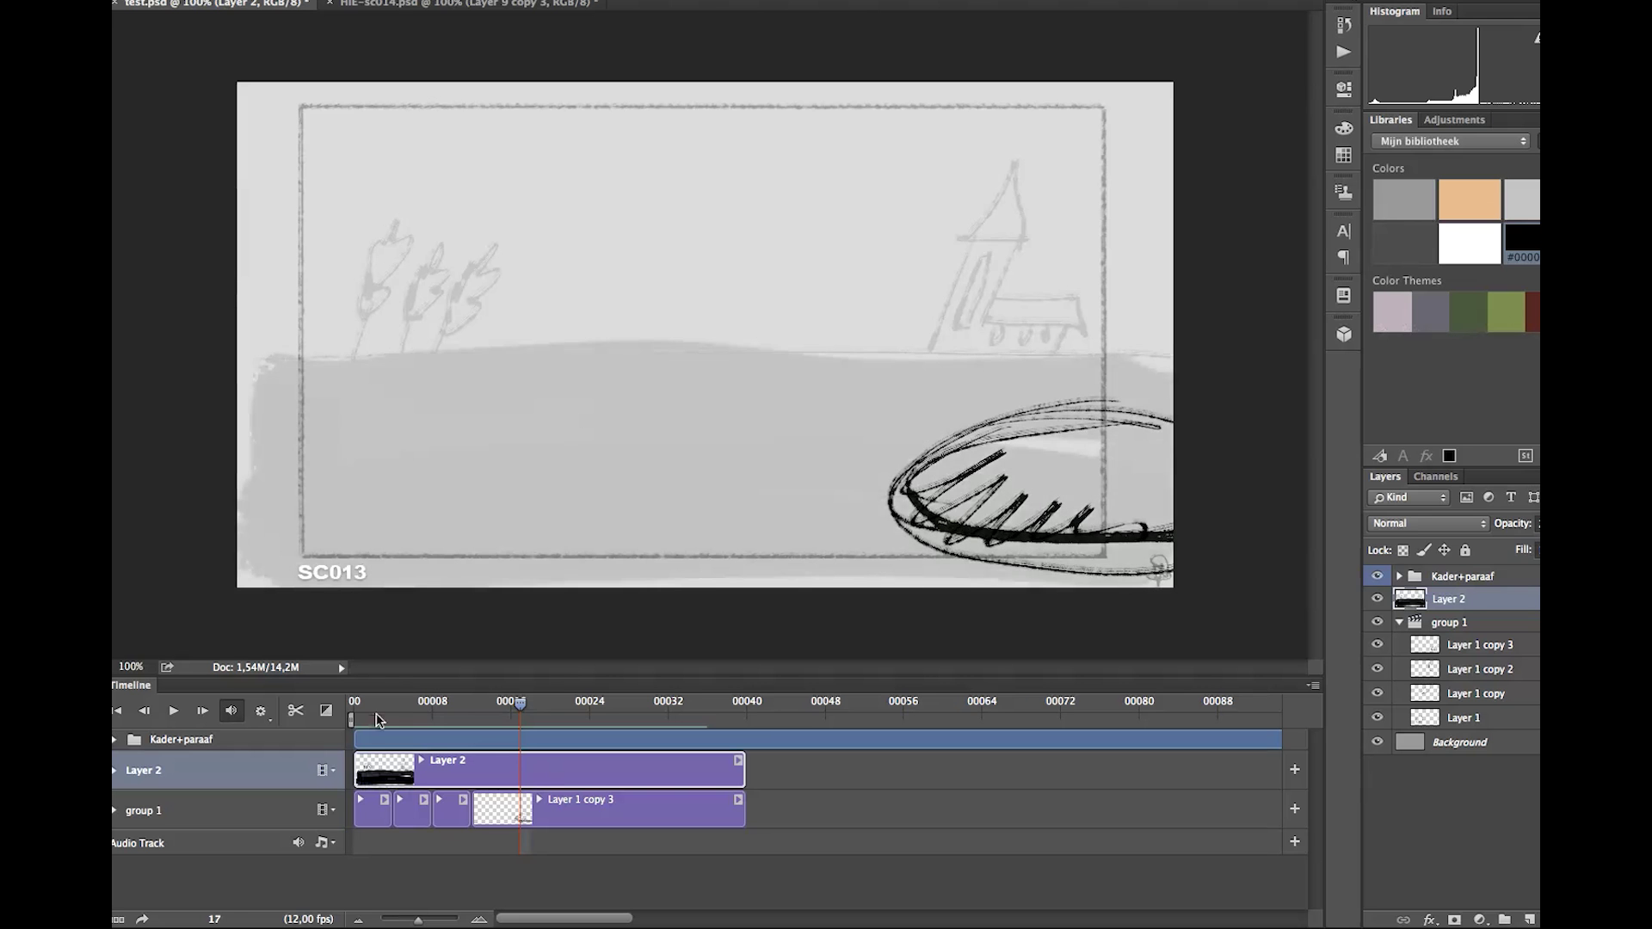
left_click(736, 711)
left_click(363, 711)
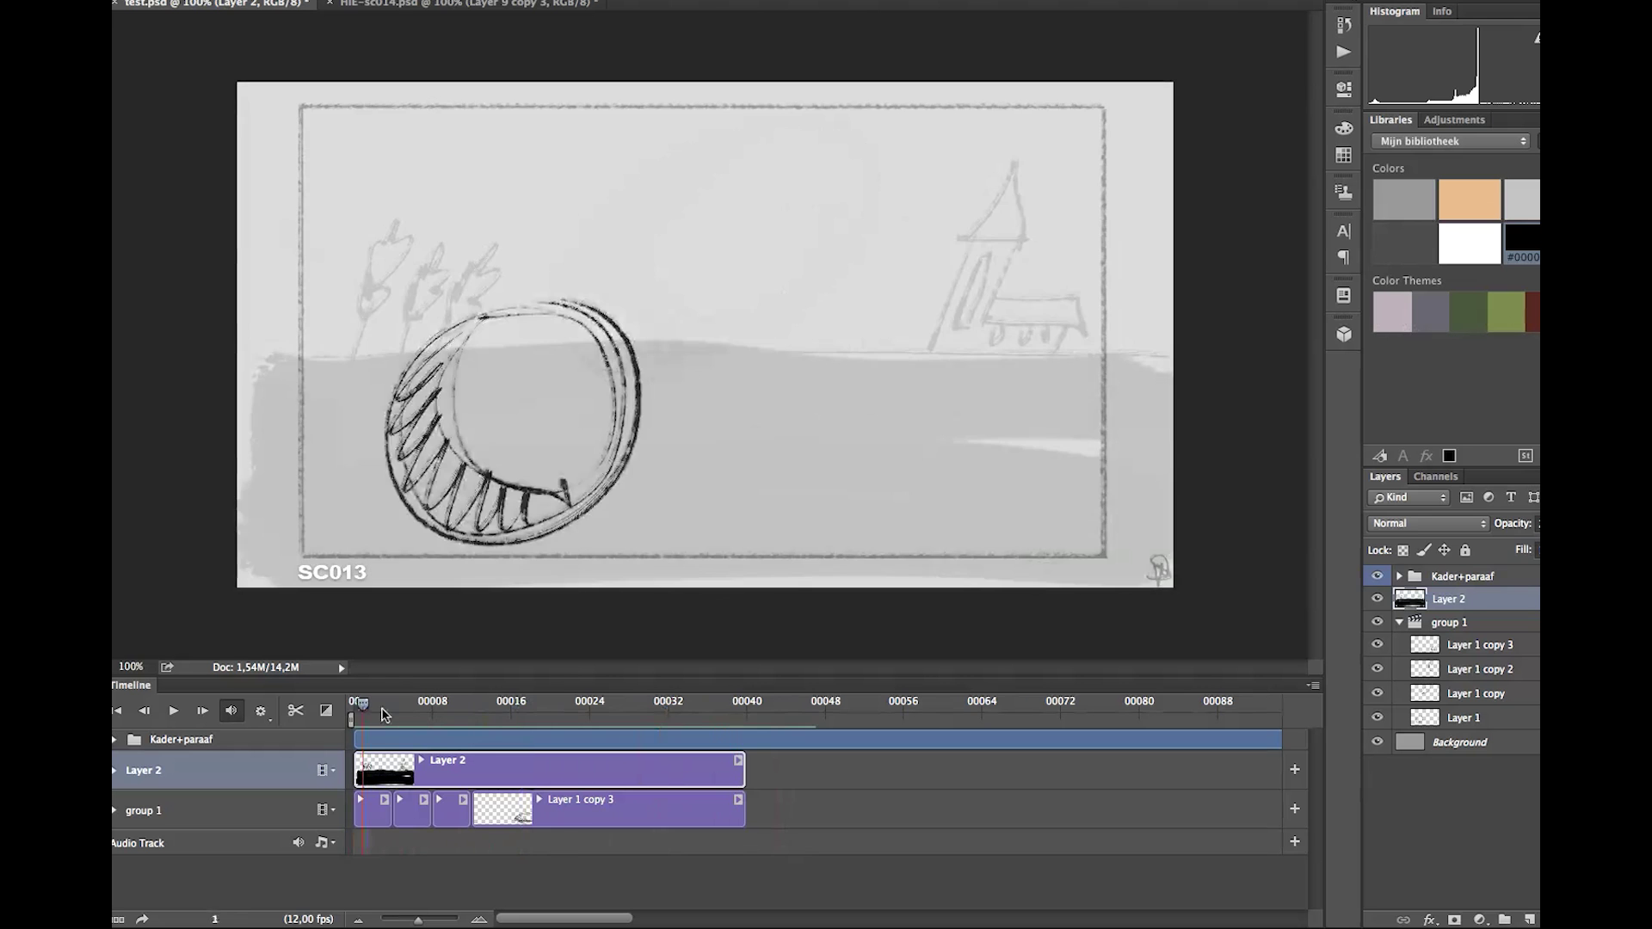
left_click(667, 721)
left_click_drag(669, 728, 268, 775)
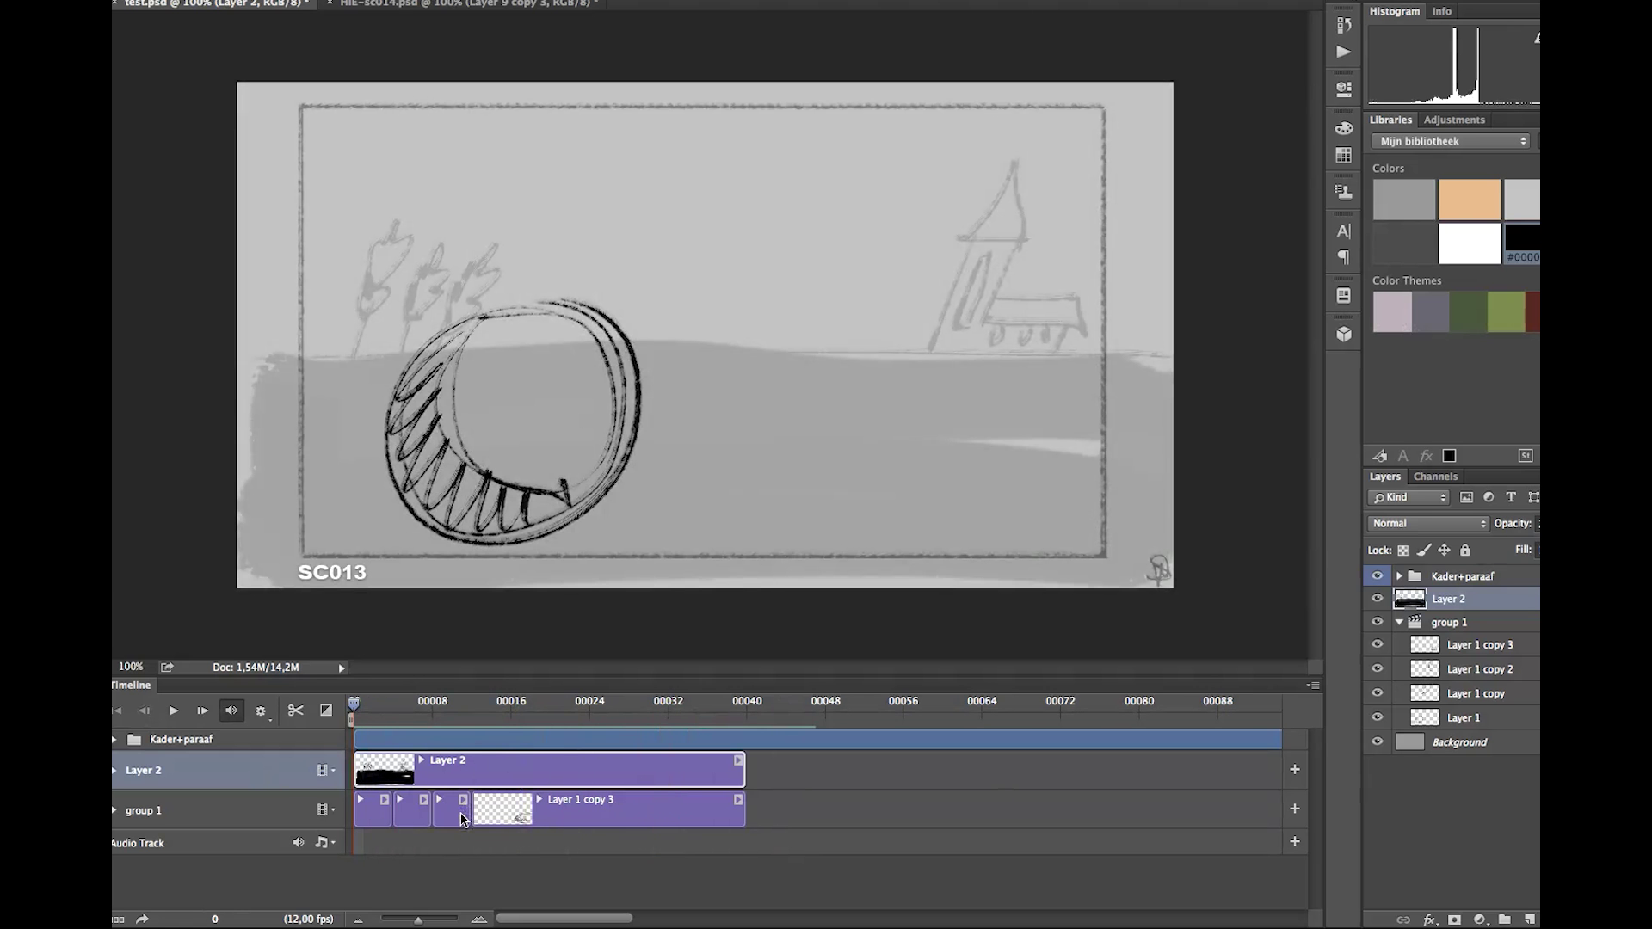
- Add a new layer above Layer 2 and sketch a small long-tailed animal running on the ground below the ball
left_click(1531, 920)
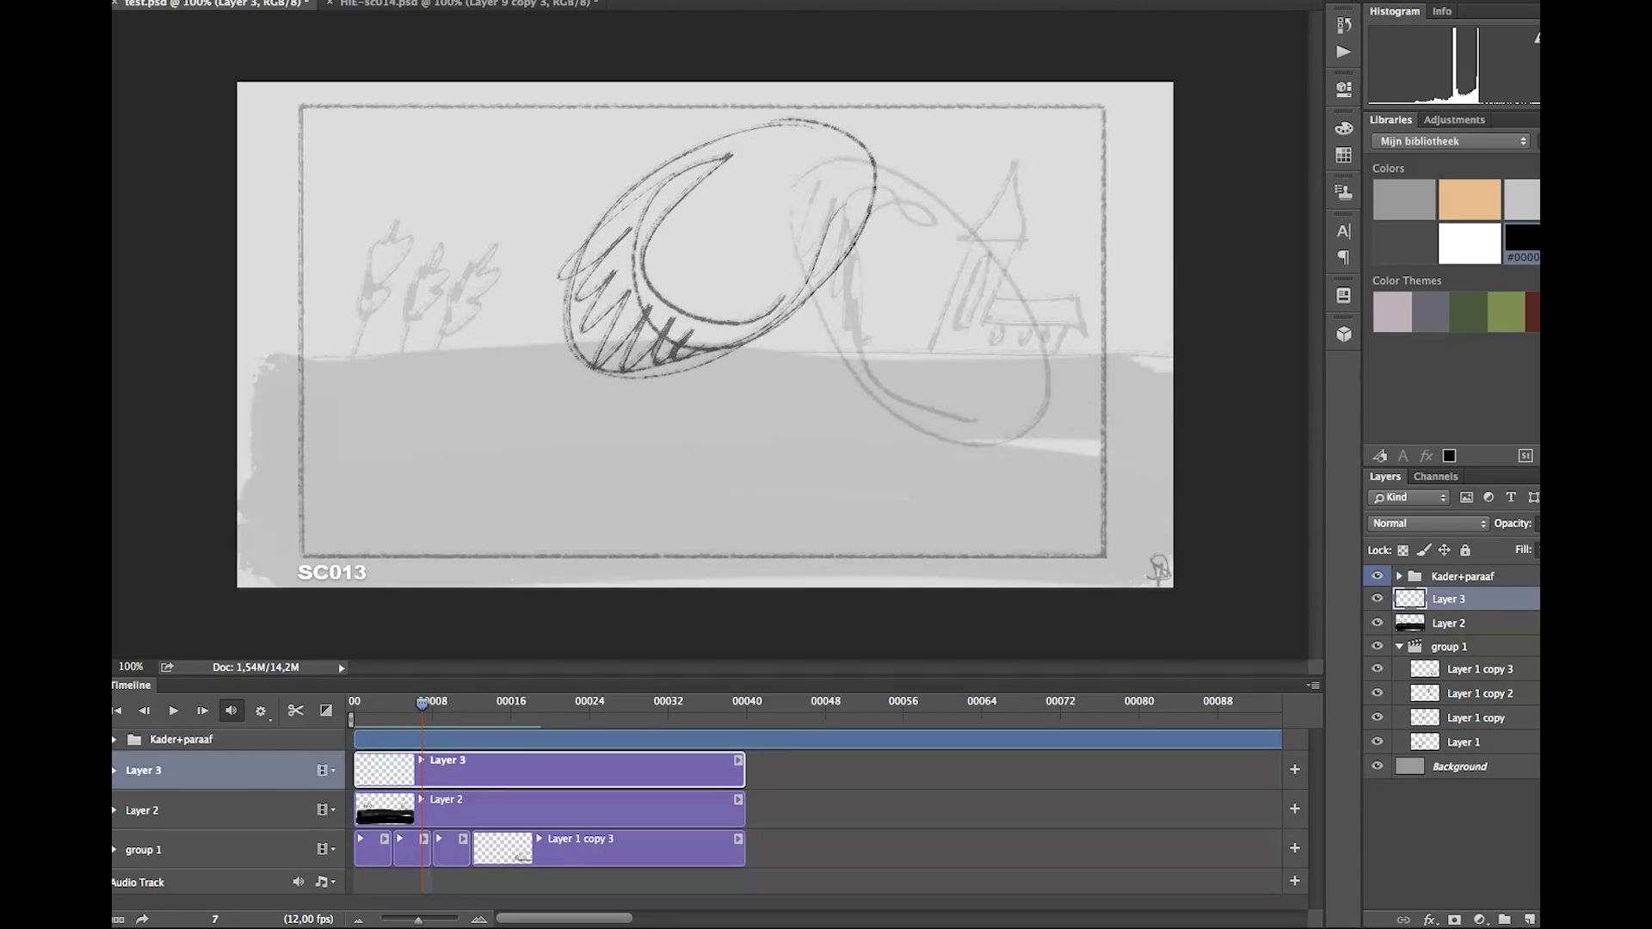
left_click_drag(657, 478, 622, 505)
left_click_drag(673, 482, 757, 488)
left_click_drag(662, 458, 766, 465)
left_click_drag(641, 478, 610, 502)
left_click_drag(638, 471, 594, 435)
mouse_move(596, 433)
left_mouse_down()
mouse_move(635, 456)
mouse_move(664, 446)
left_mouse_up()
left_click(621, 451)
left_click_drag(767, 463, 879, 436)
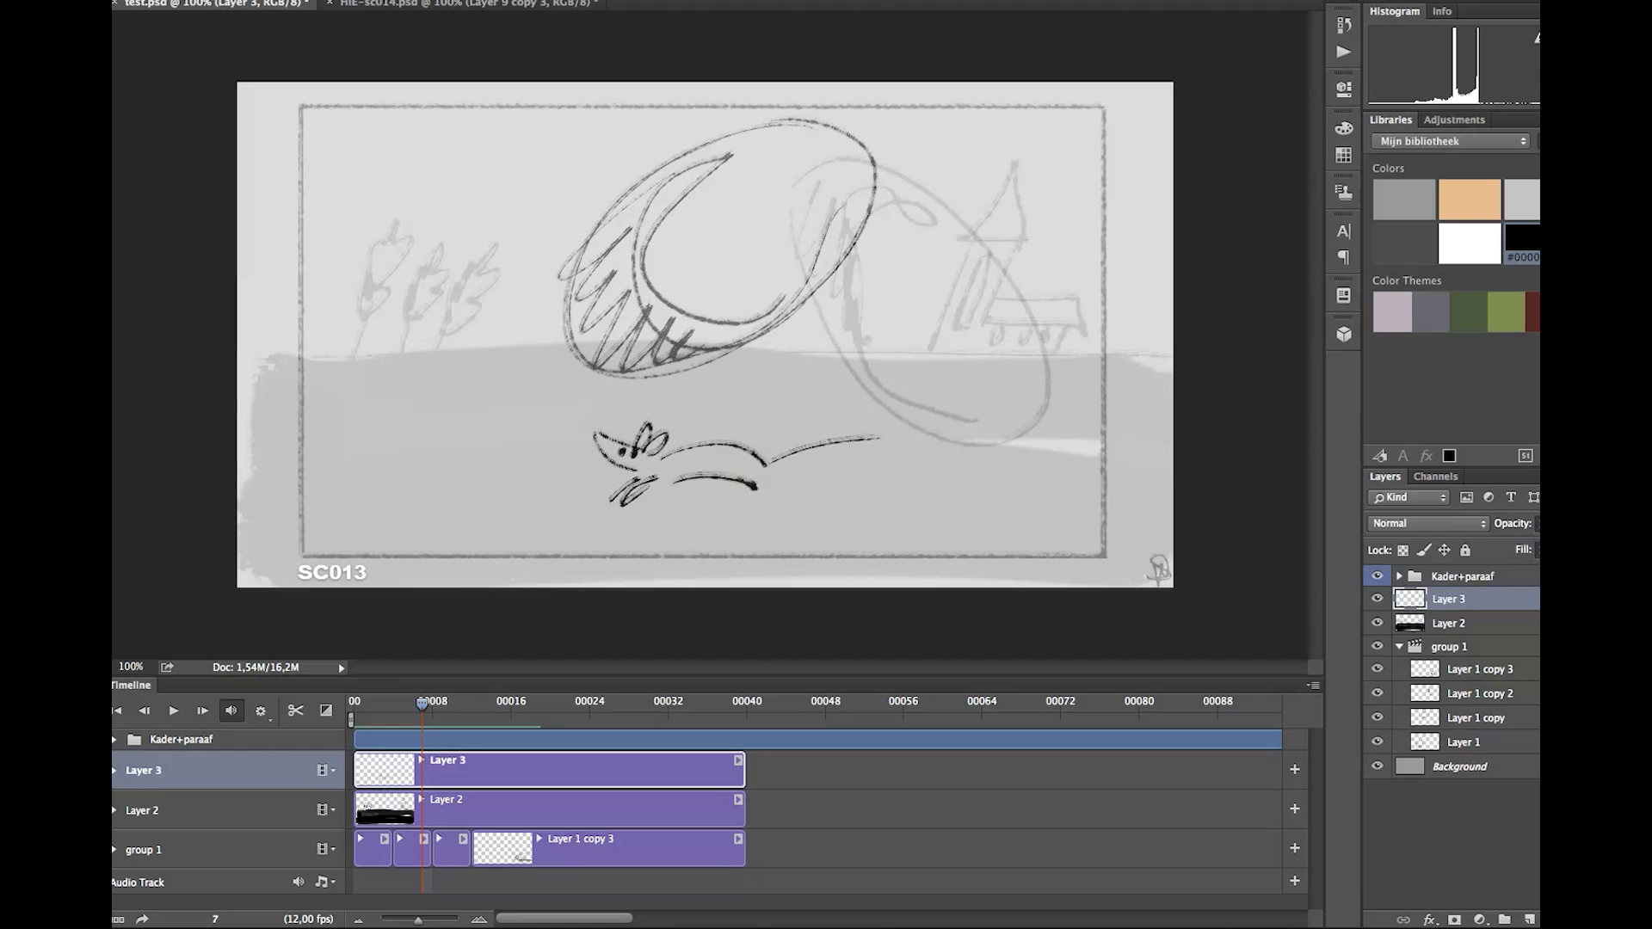
left_click_drag(753, 456, 790, 513)
left_click_drag(639, 494, 687, 482)
left_click_drag(772, 477, 804, 497)
- Scale the running animal on Layer 3 down with Free Transform
key("ctrl+t")
left_click_drag(882, 418, 811, 436)
key("Return")
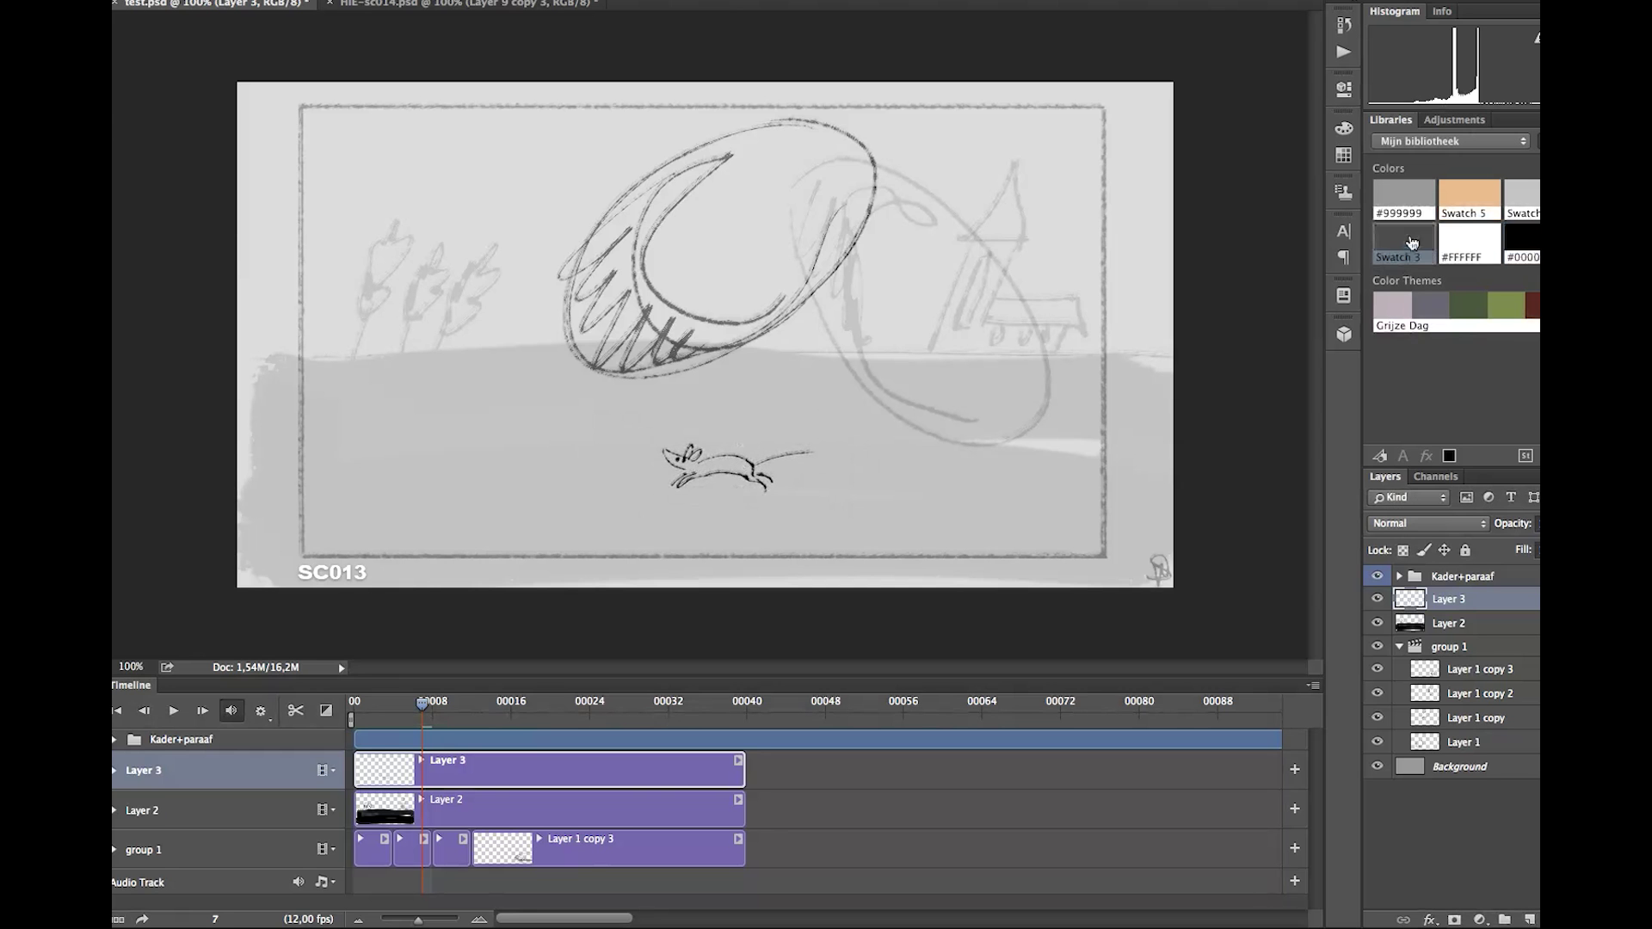
- Shade the running animal's body with Swatch 3 and paint a soft shadow on the ground beneath it
left_click(1412, 244)
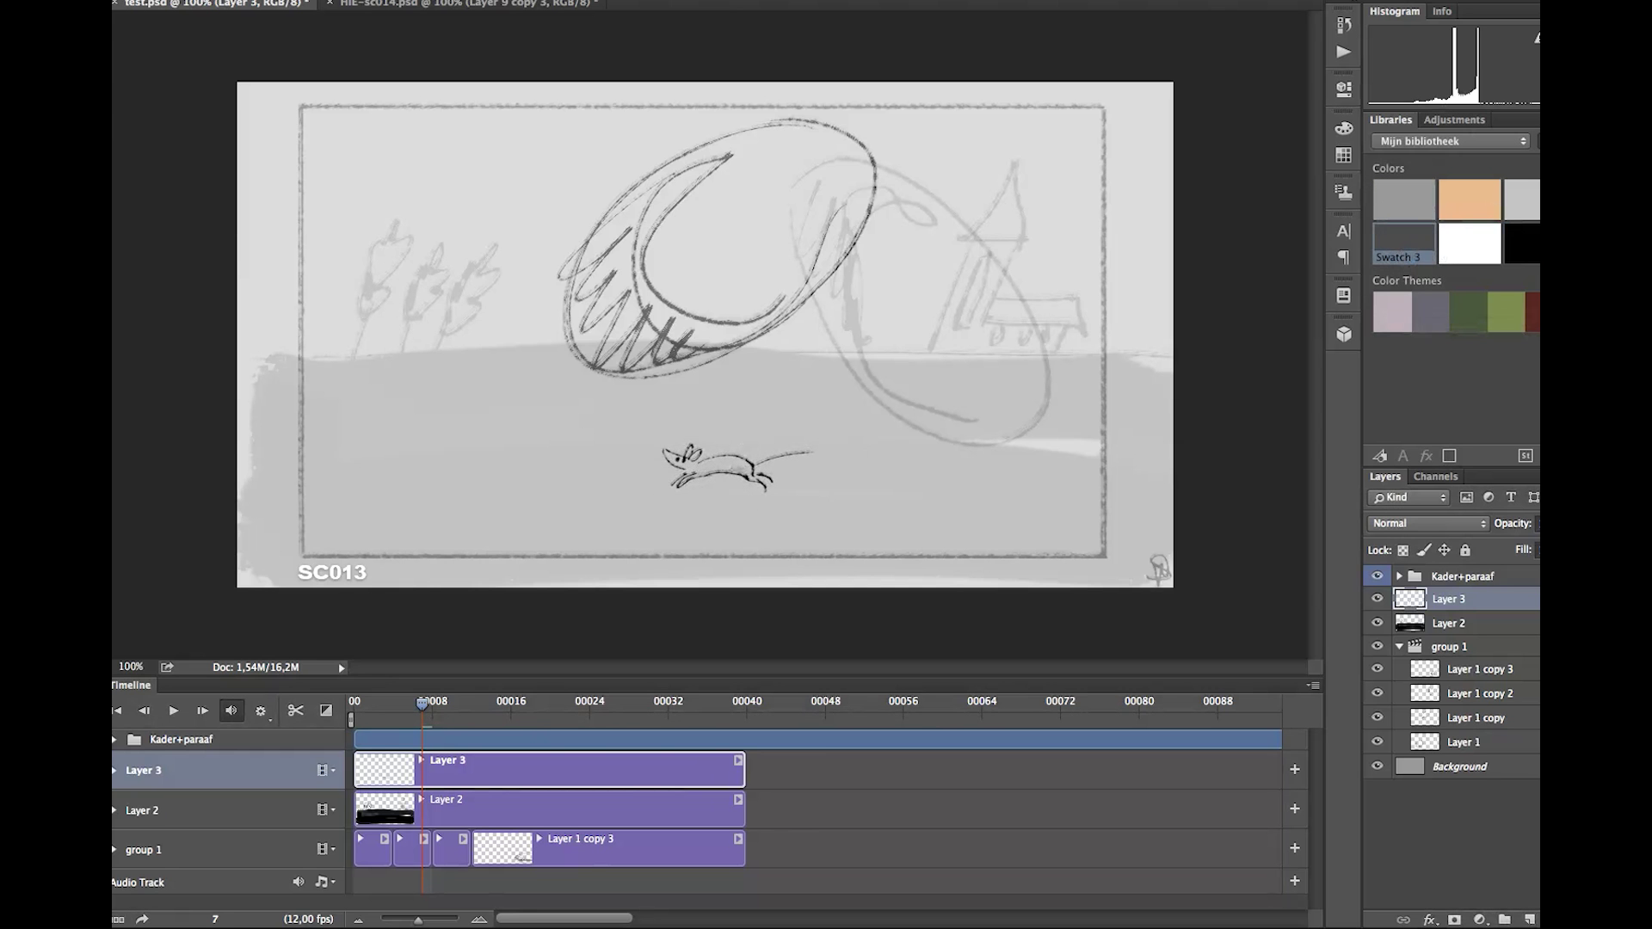
mouse_move(737, 469)
left_mouse_down()
mouse_move(688, 465)
mouse_move(772, 507)
left_mouse_up()
left_click_drag(648, 505, 780, 489)
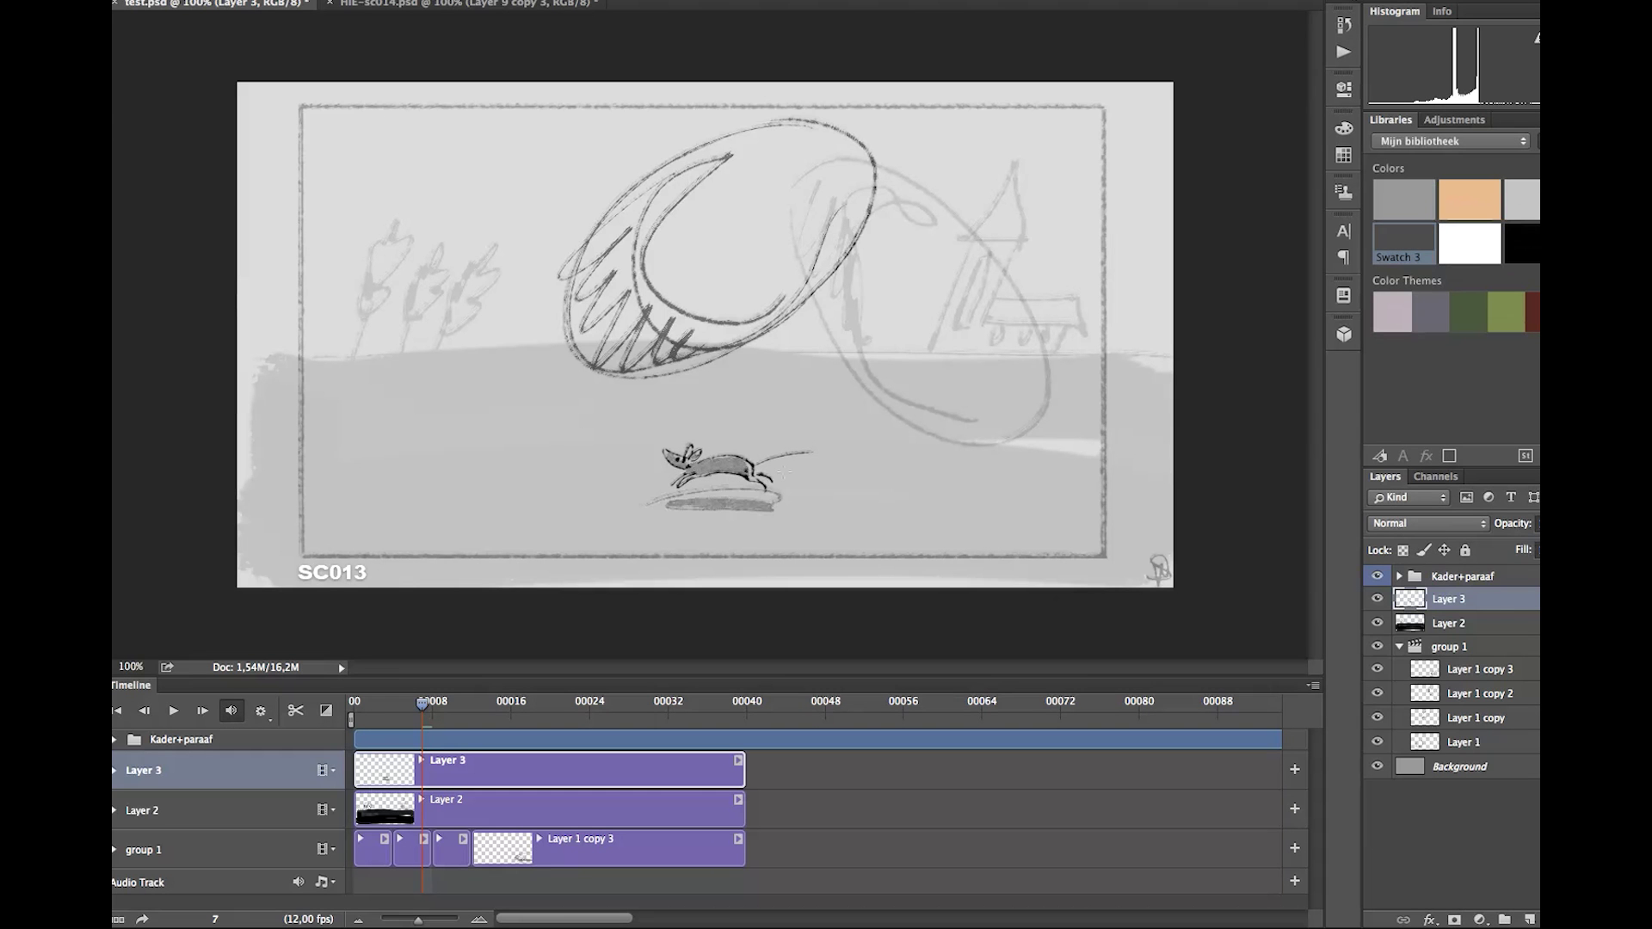
key("v")
key("ctrl+z")
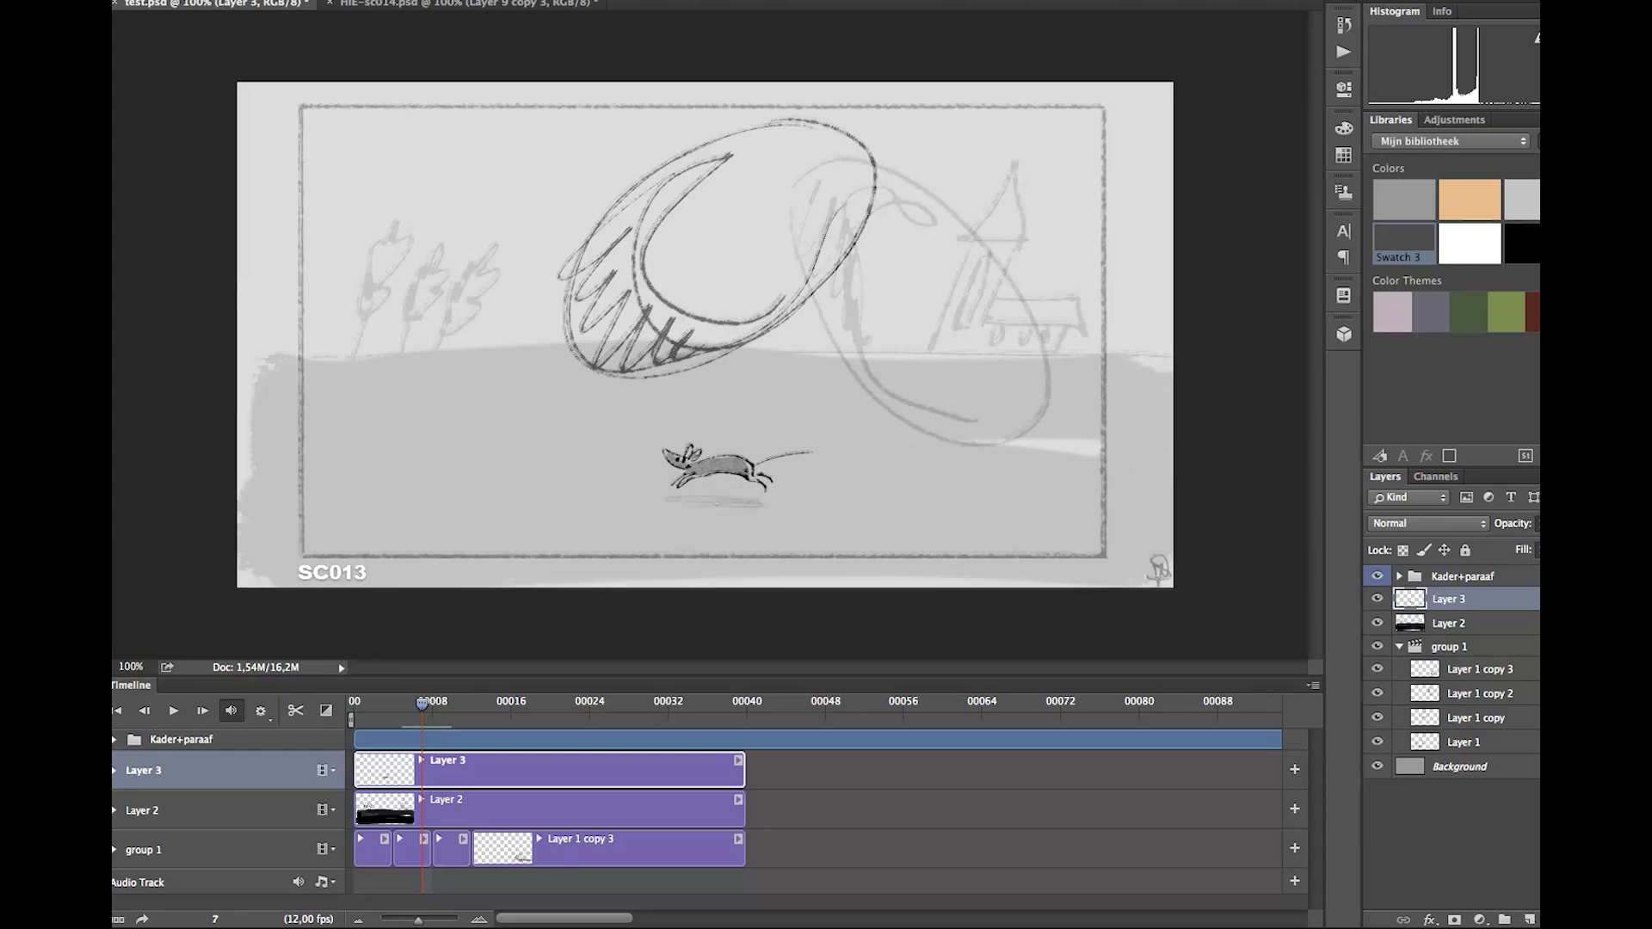
key("ctrl+z")
- Start Position keyframing for Layer 3 at frame 0 and move the running animal to the frame's right edge
left_click(589, 708)
left_click_drag(559, 706, 354, 707)
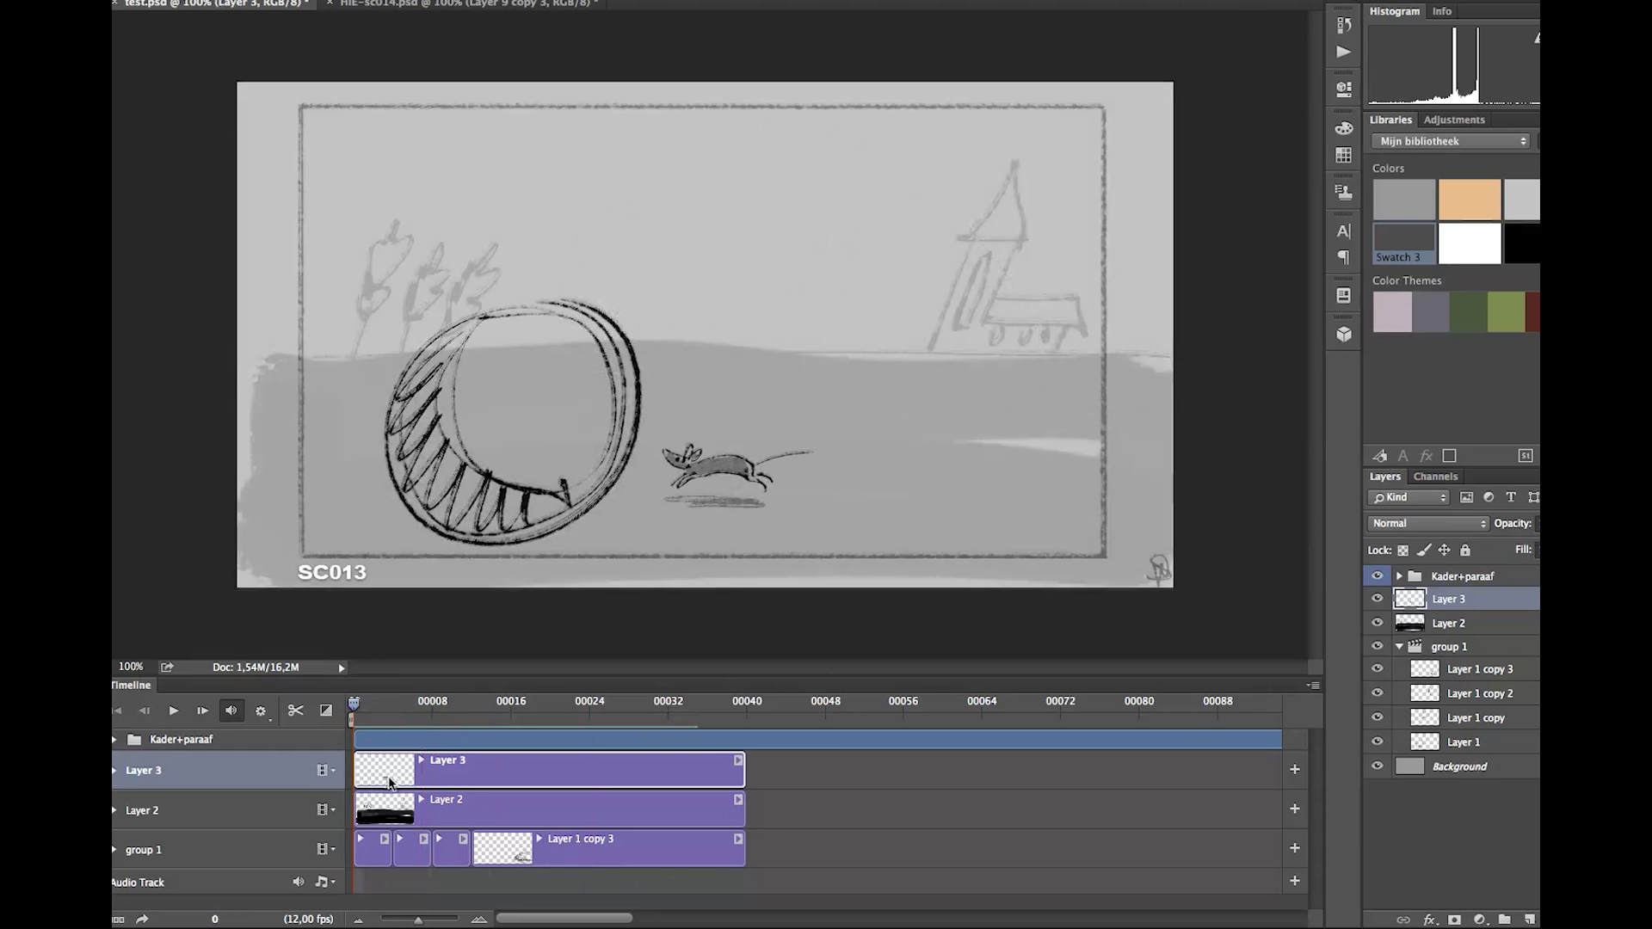
left_click(421, 760)
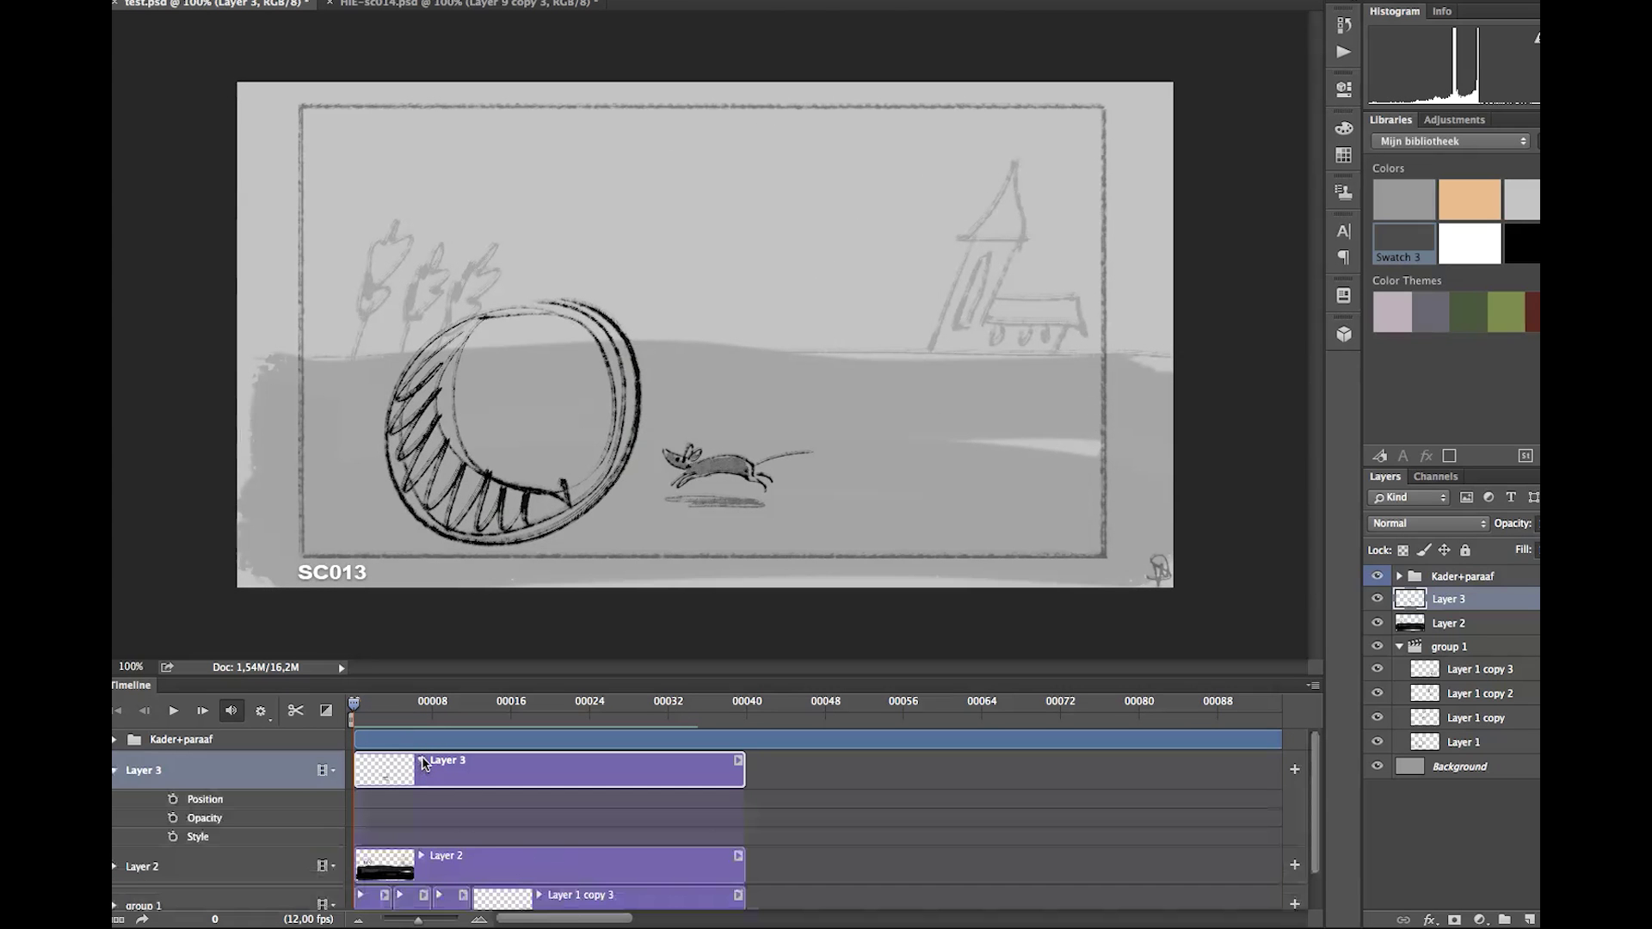
left_click(173, 799)
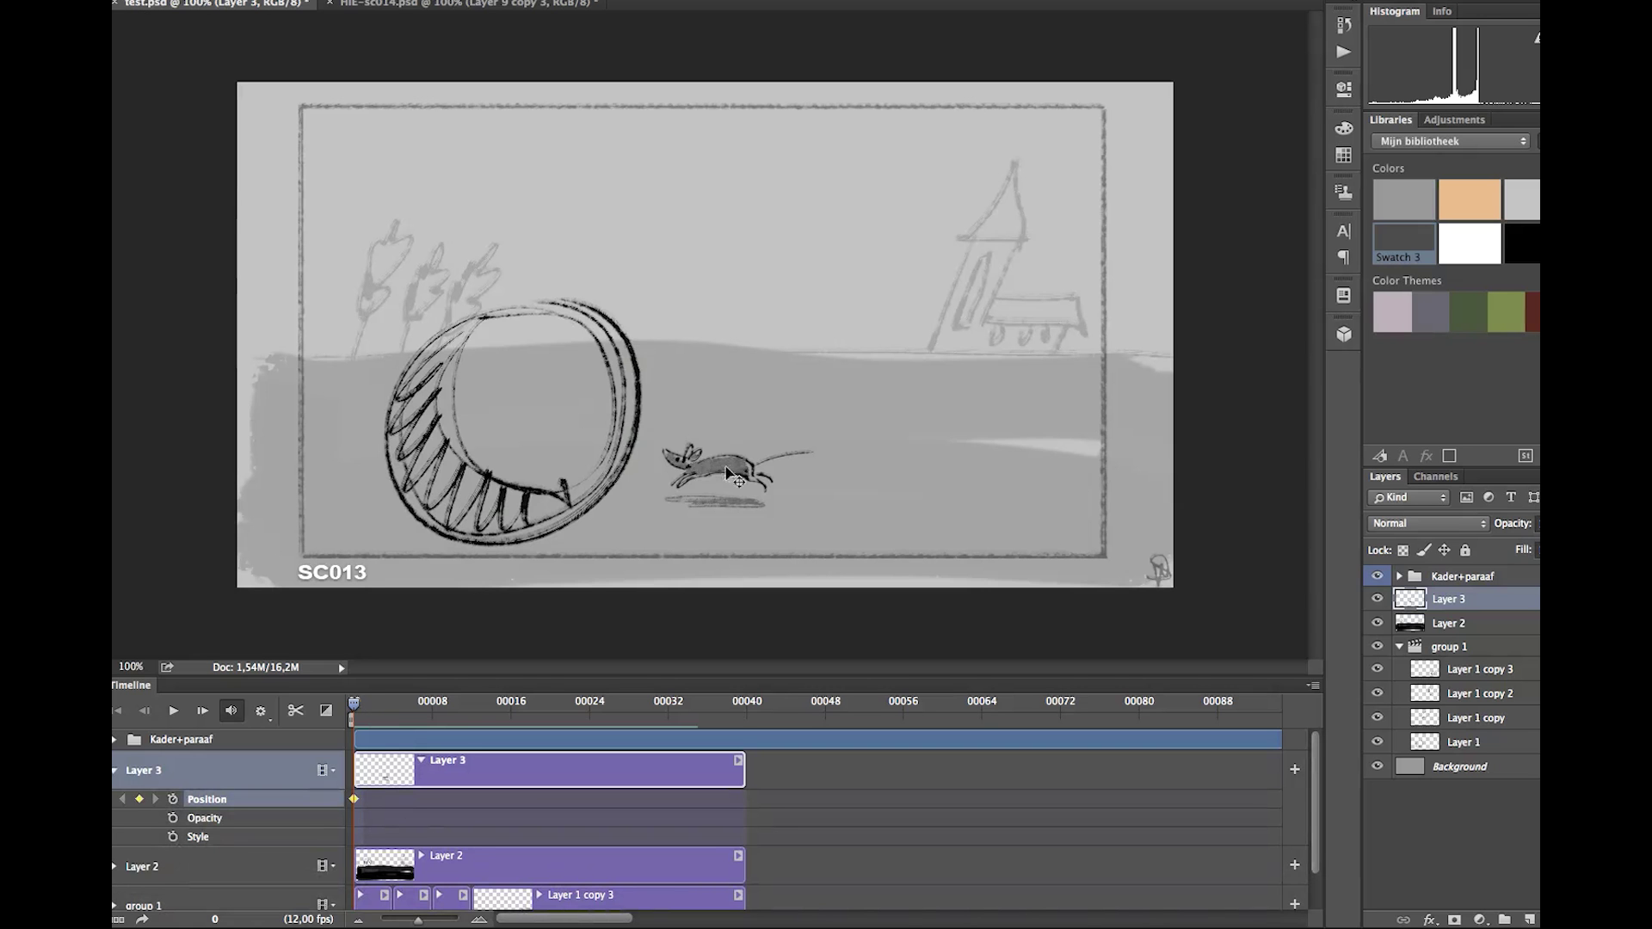
left_click_drag(727, 472, 1172, 484)
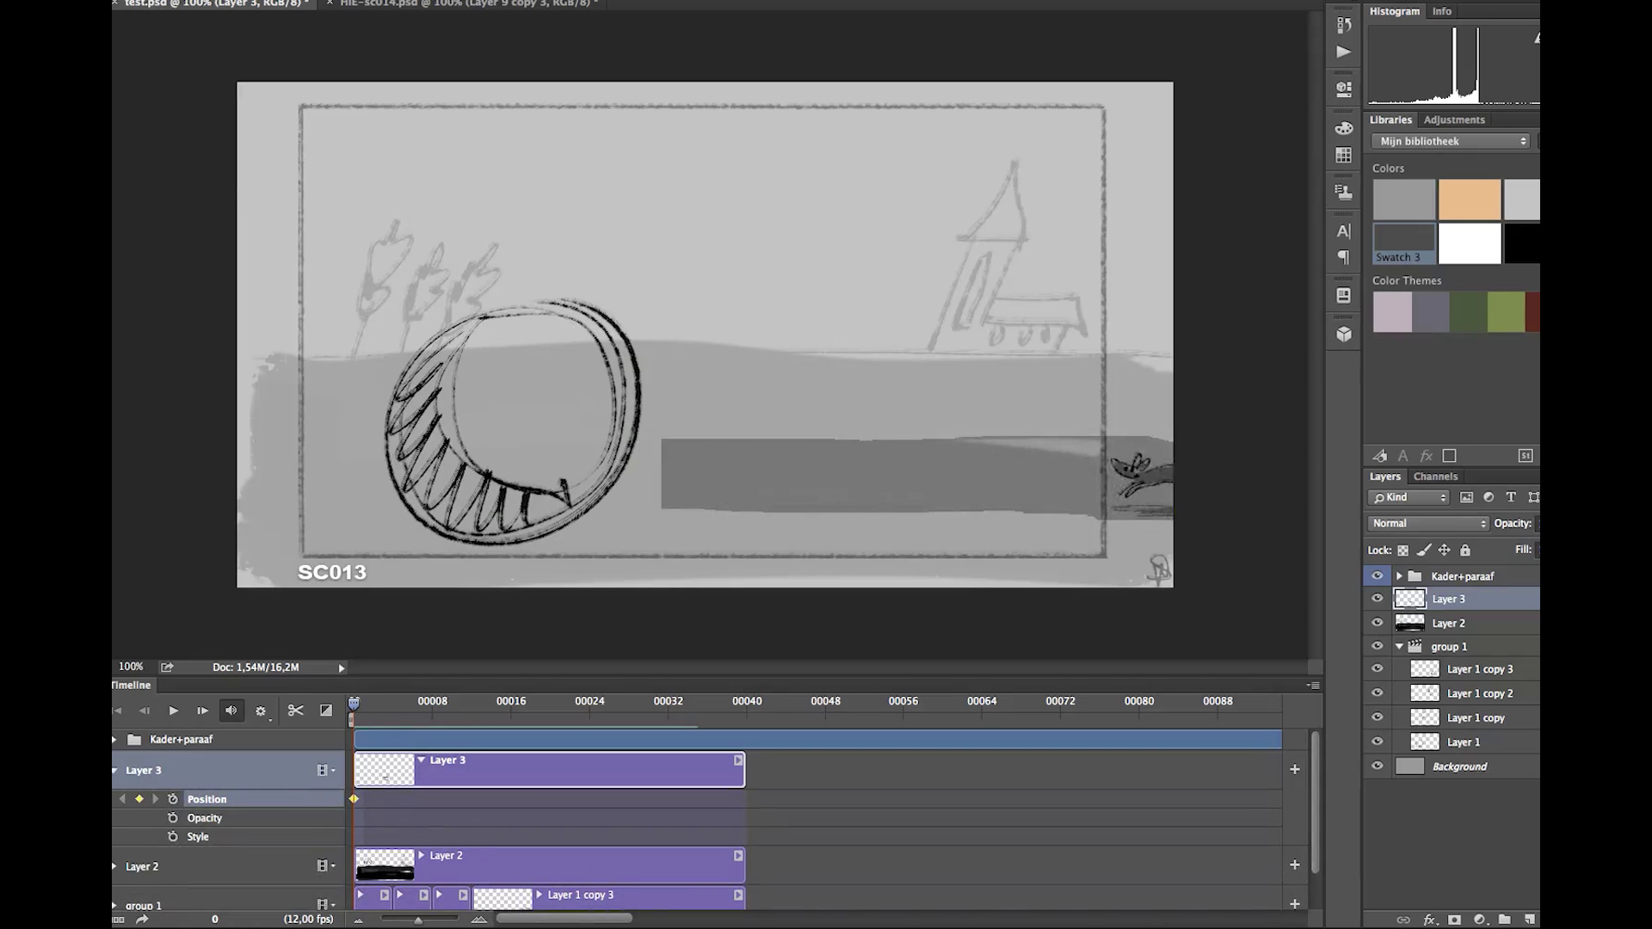
- Set a second Position keyframe for Layer 3 at frame 15 with the running animal past the picture's left edge, and preview the run
mouse_move(362, 714)
left_mouse_down()
mouse_move(682, 693)
mouse_move(463, 724)
mouse_move(507, 703)
left_mouse_up()
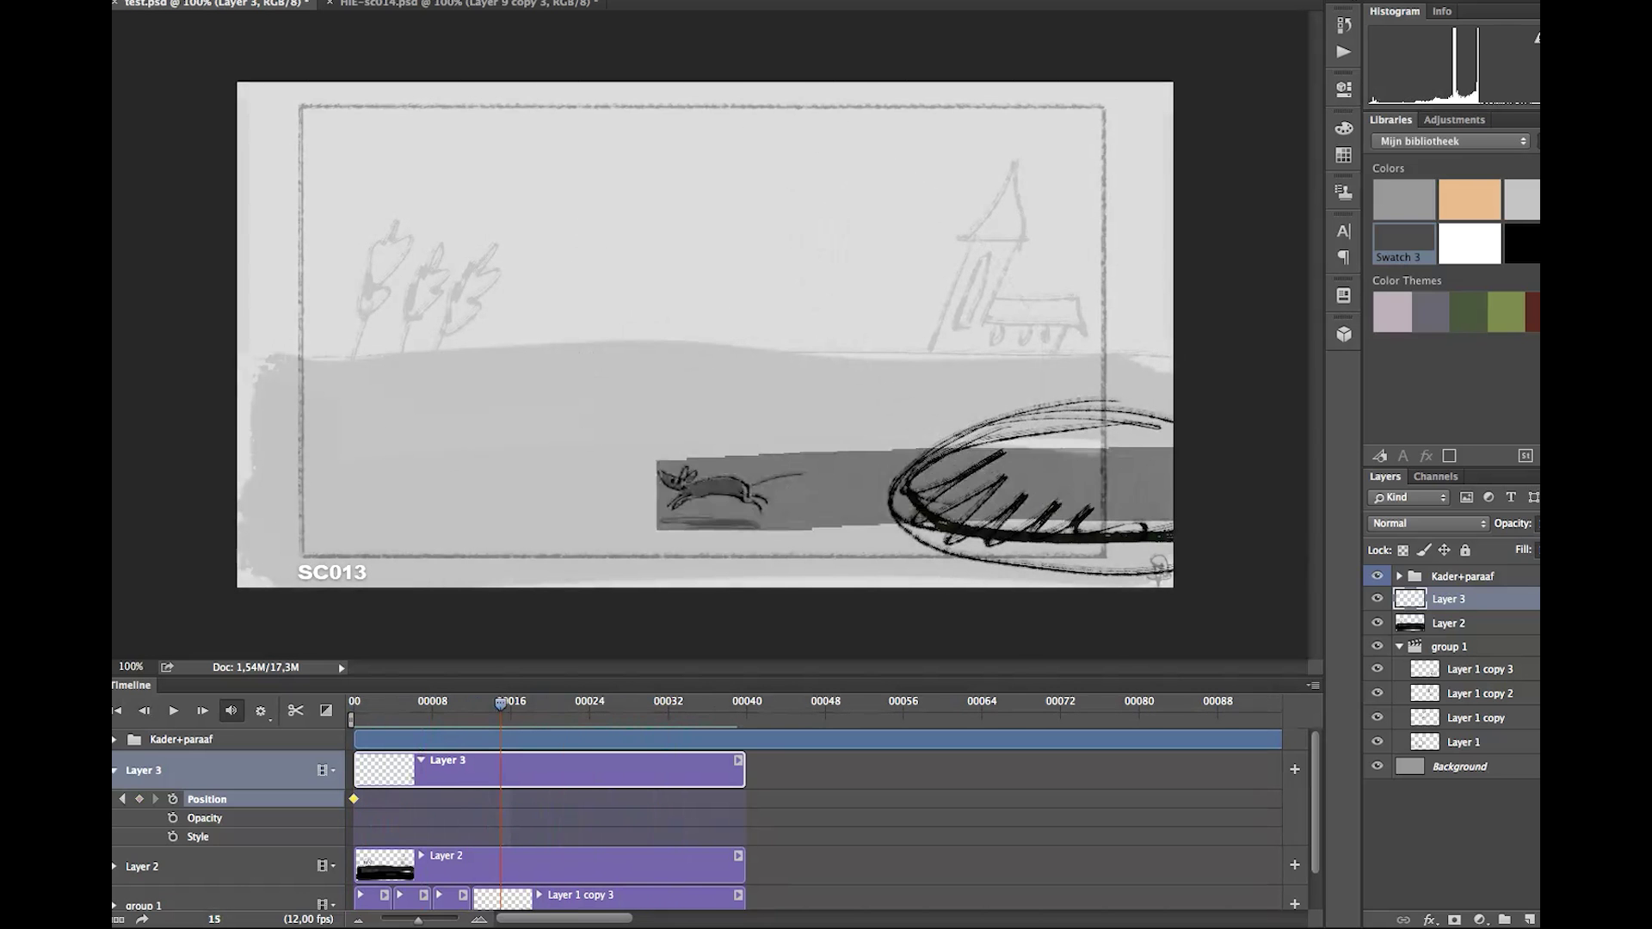
left_click_drag(344, 508, 318, 508)
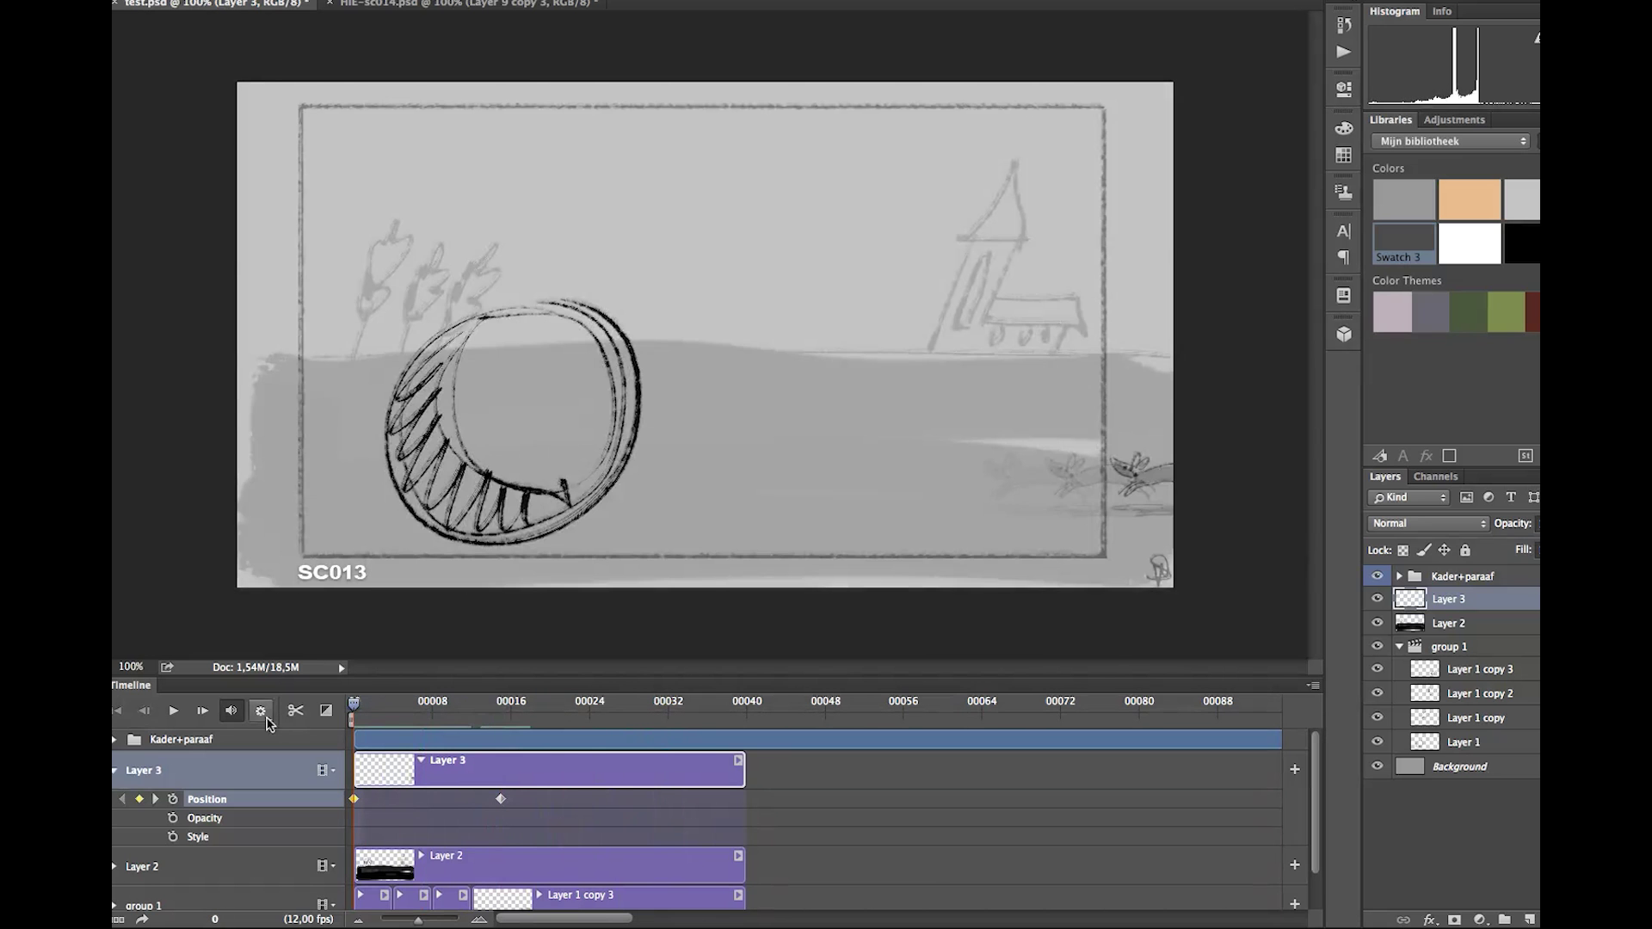
key("space")
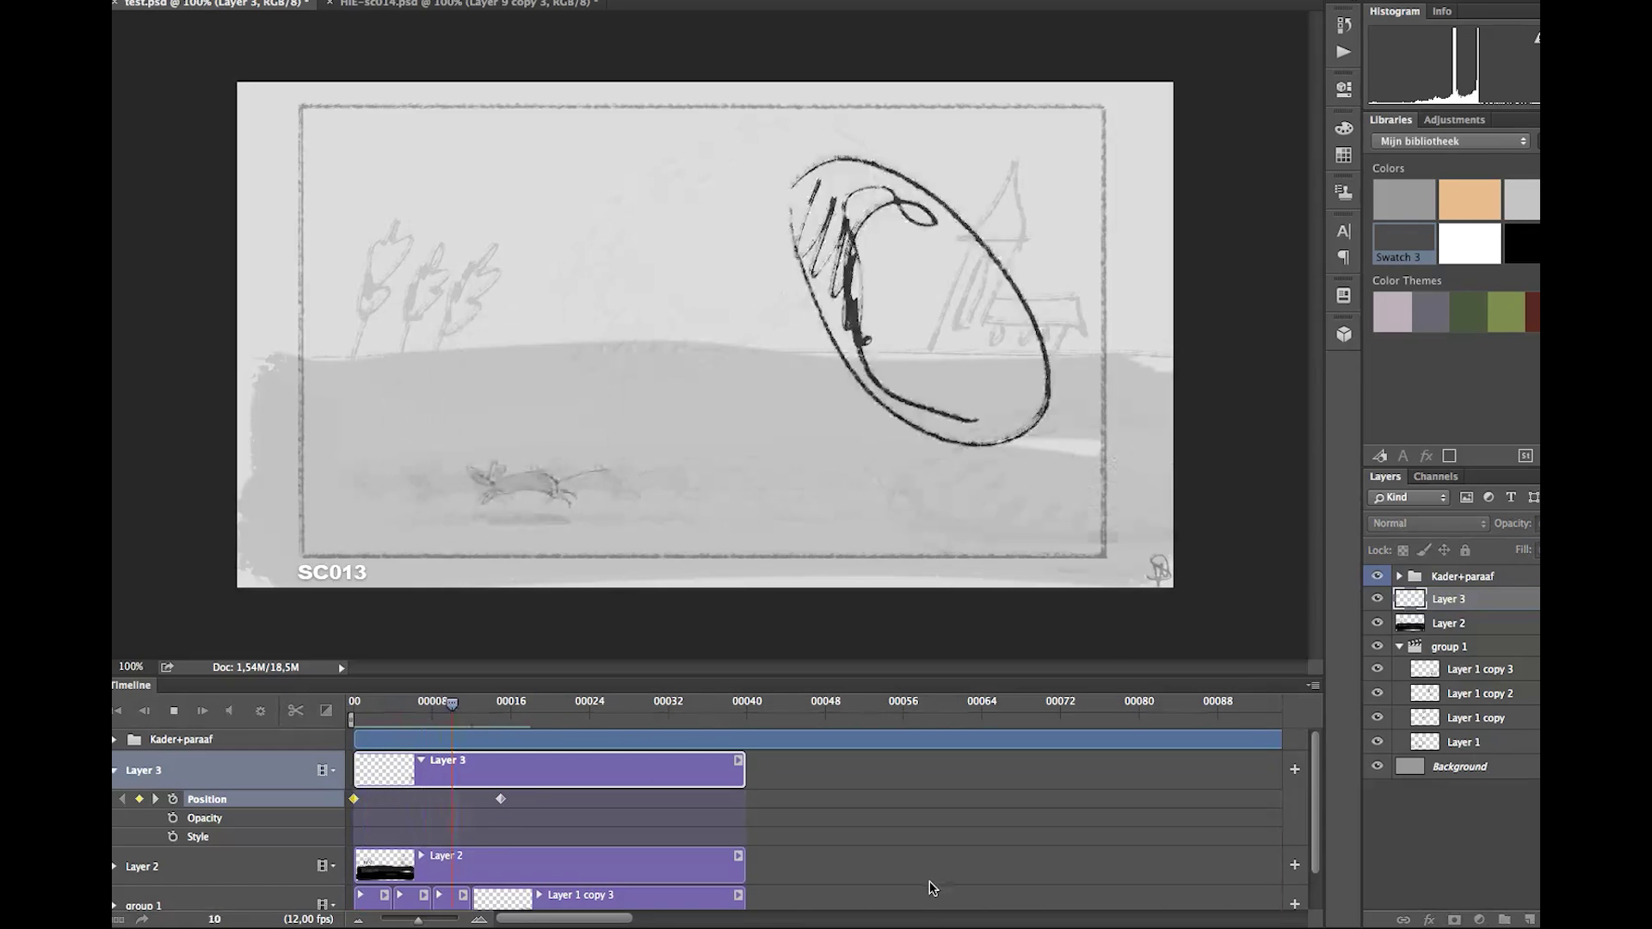
key("space")
- Move Layer 3's second Position keyframe to frame 12 and play back the faster run
left_click_drag(501, 799, 471, 799)
left_click(404, 714)
key("space")
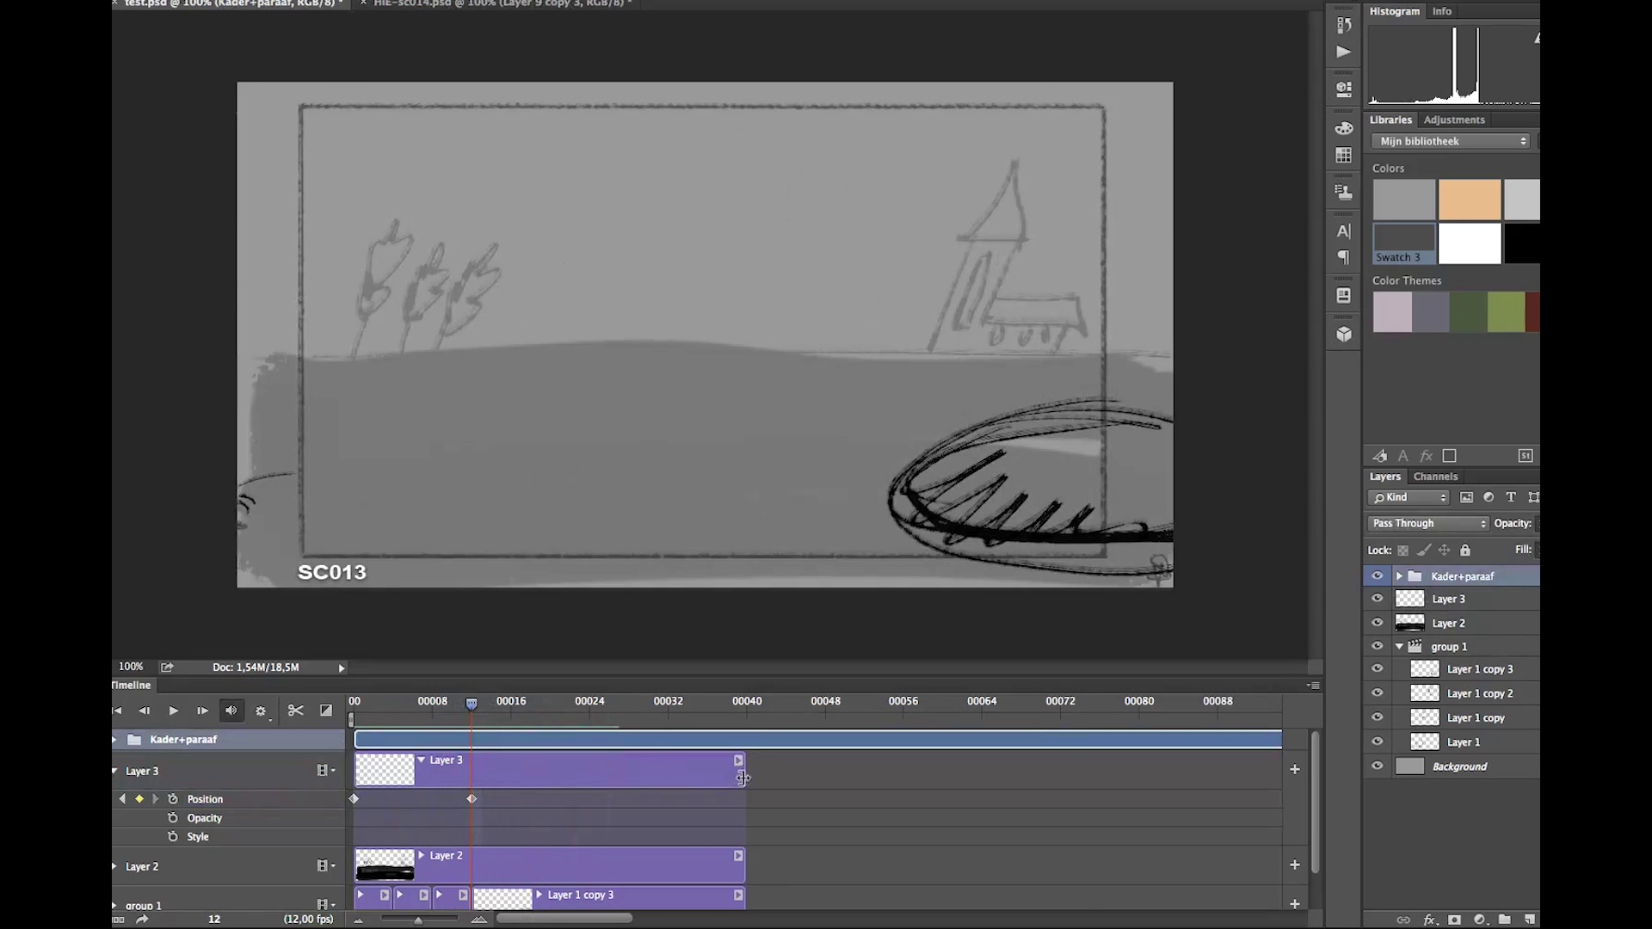
- Trim the end of Layer 3's clip to frame 12 and play back the animation
left_click_drag(743, 778, 480, 776)
key("space")
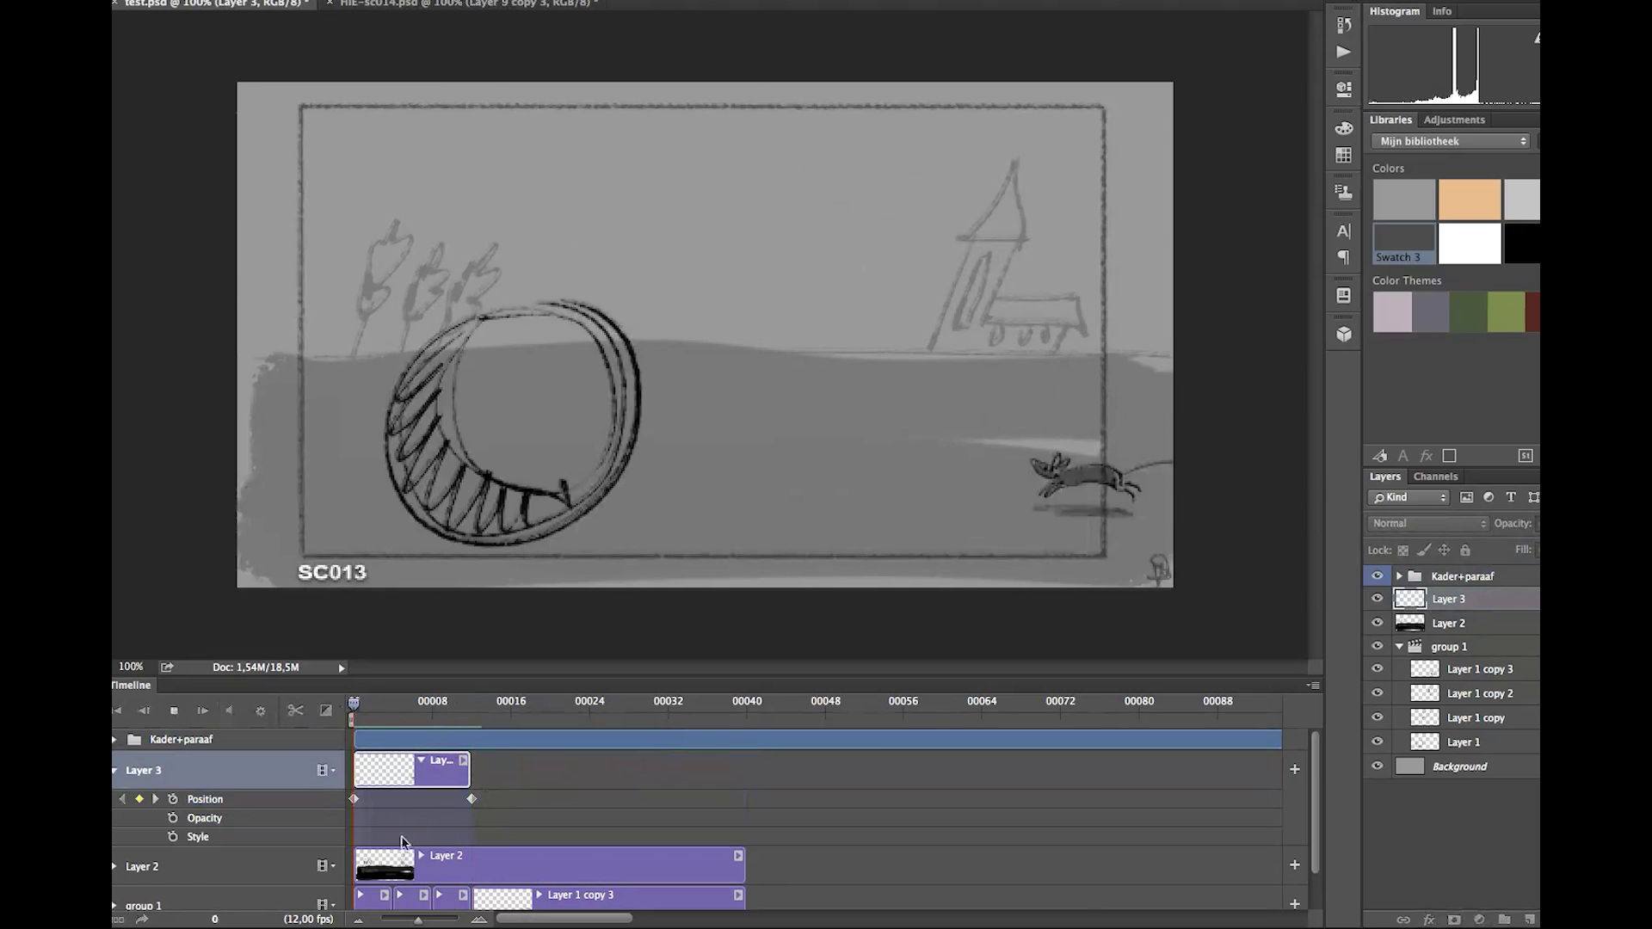
key("space")
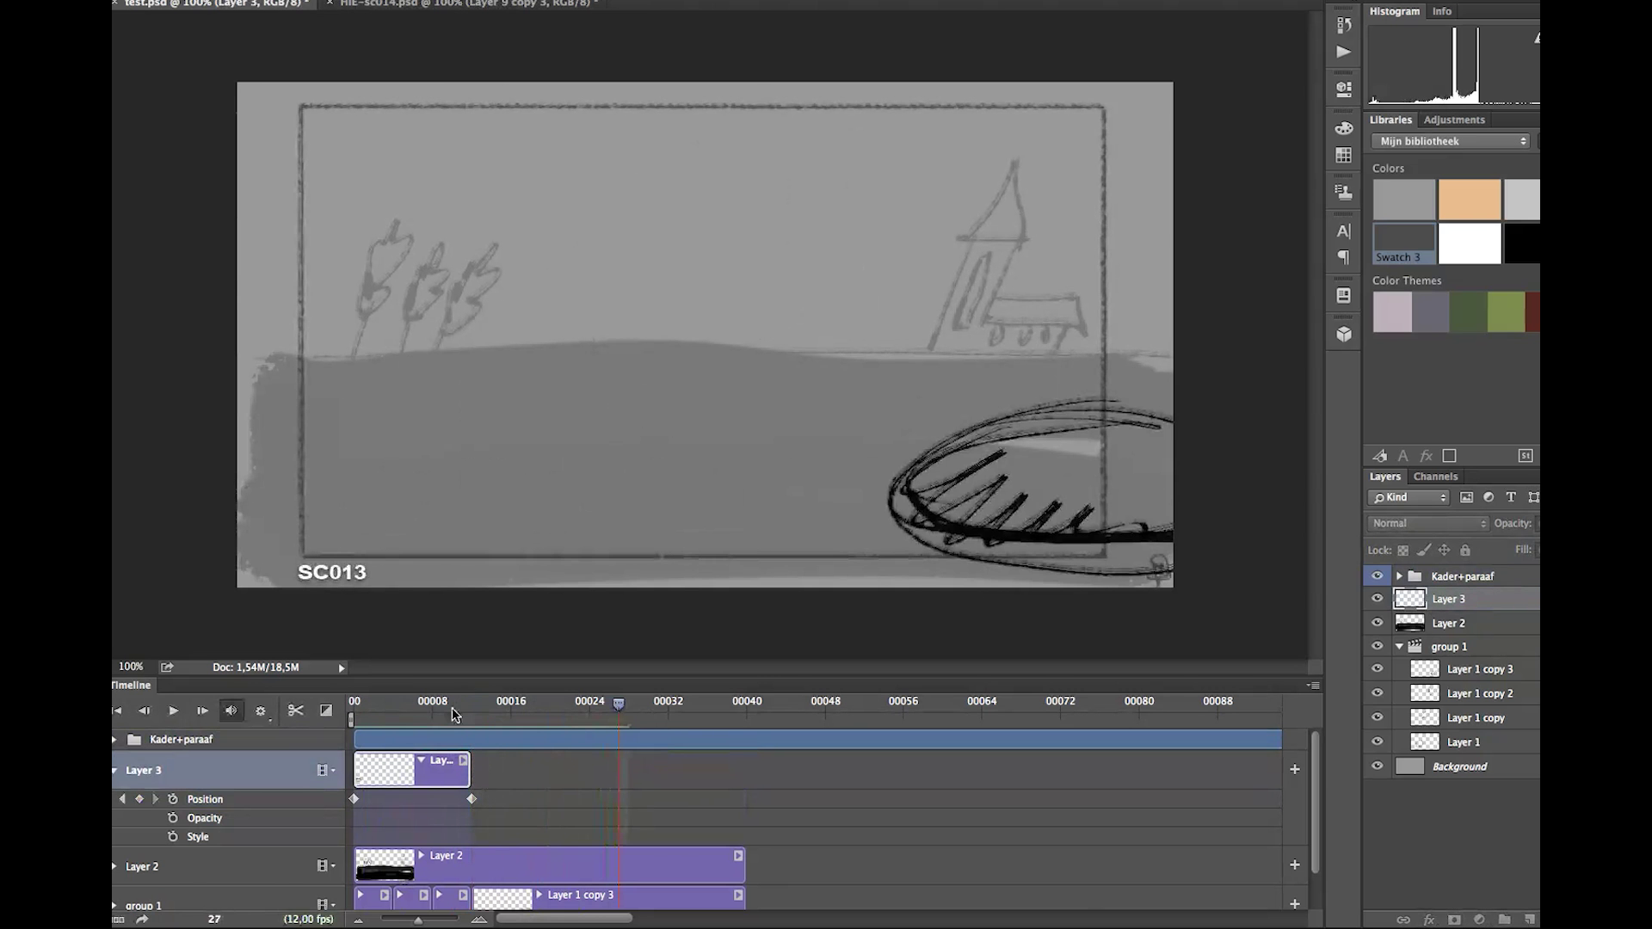
- Collapse Layer 3's keyframe properties and the layer list of group 1, and play back the animatic
left_click(499, 716)
left_click(113, 771)
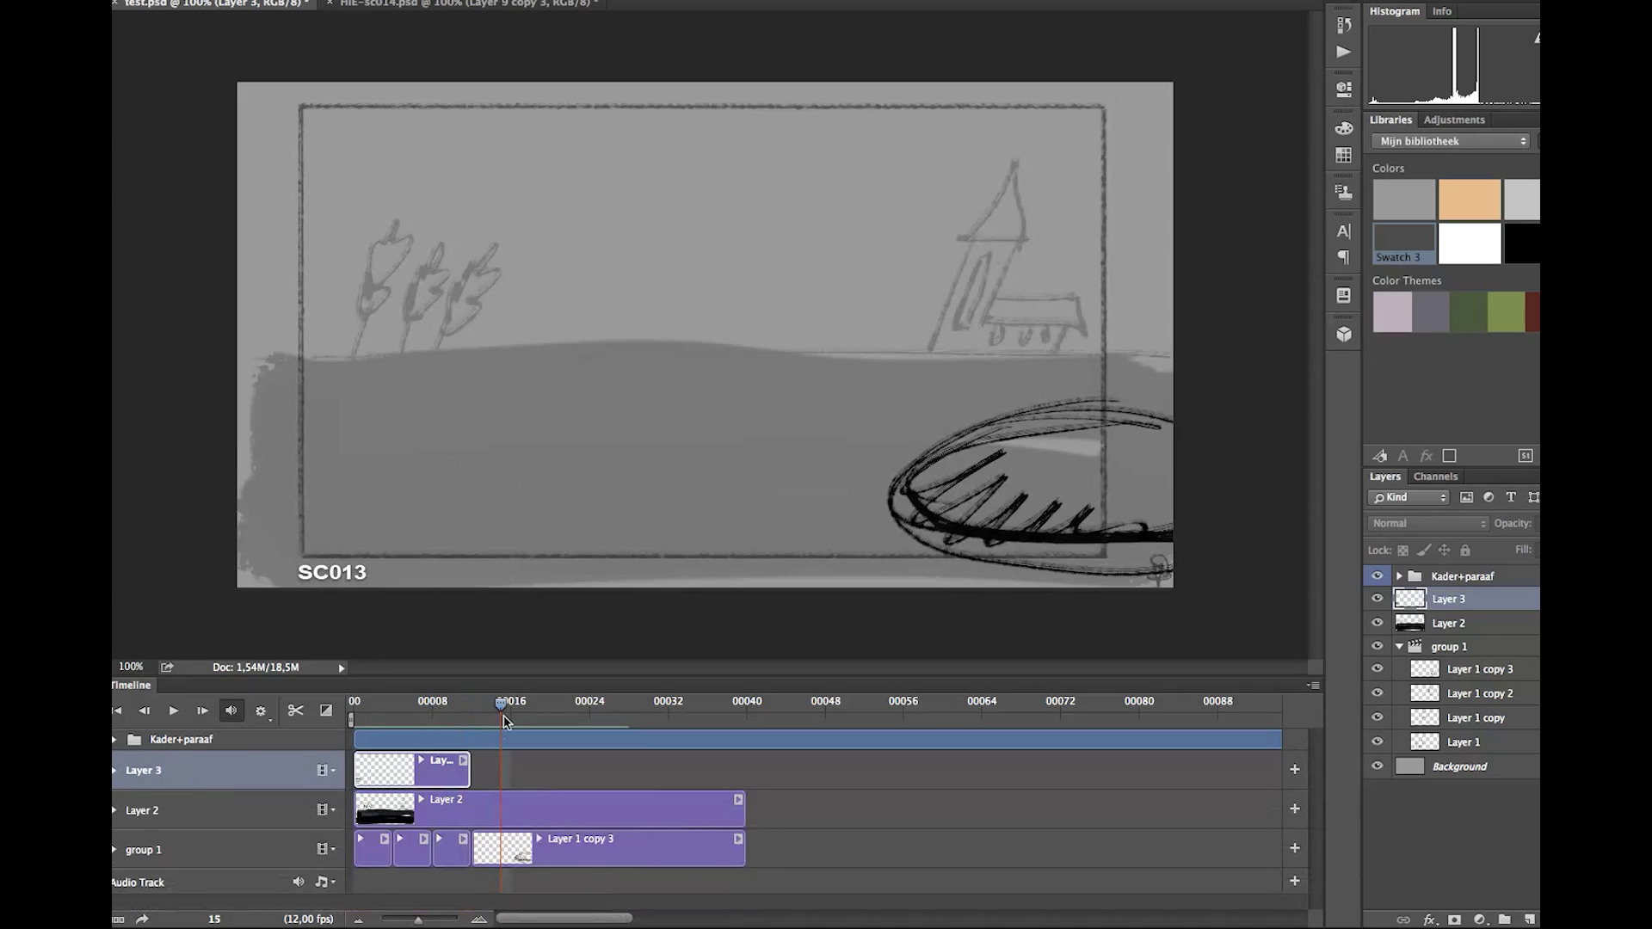
left_click(1399, 647)
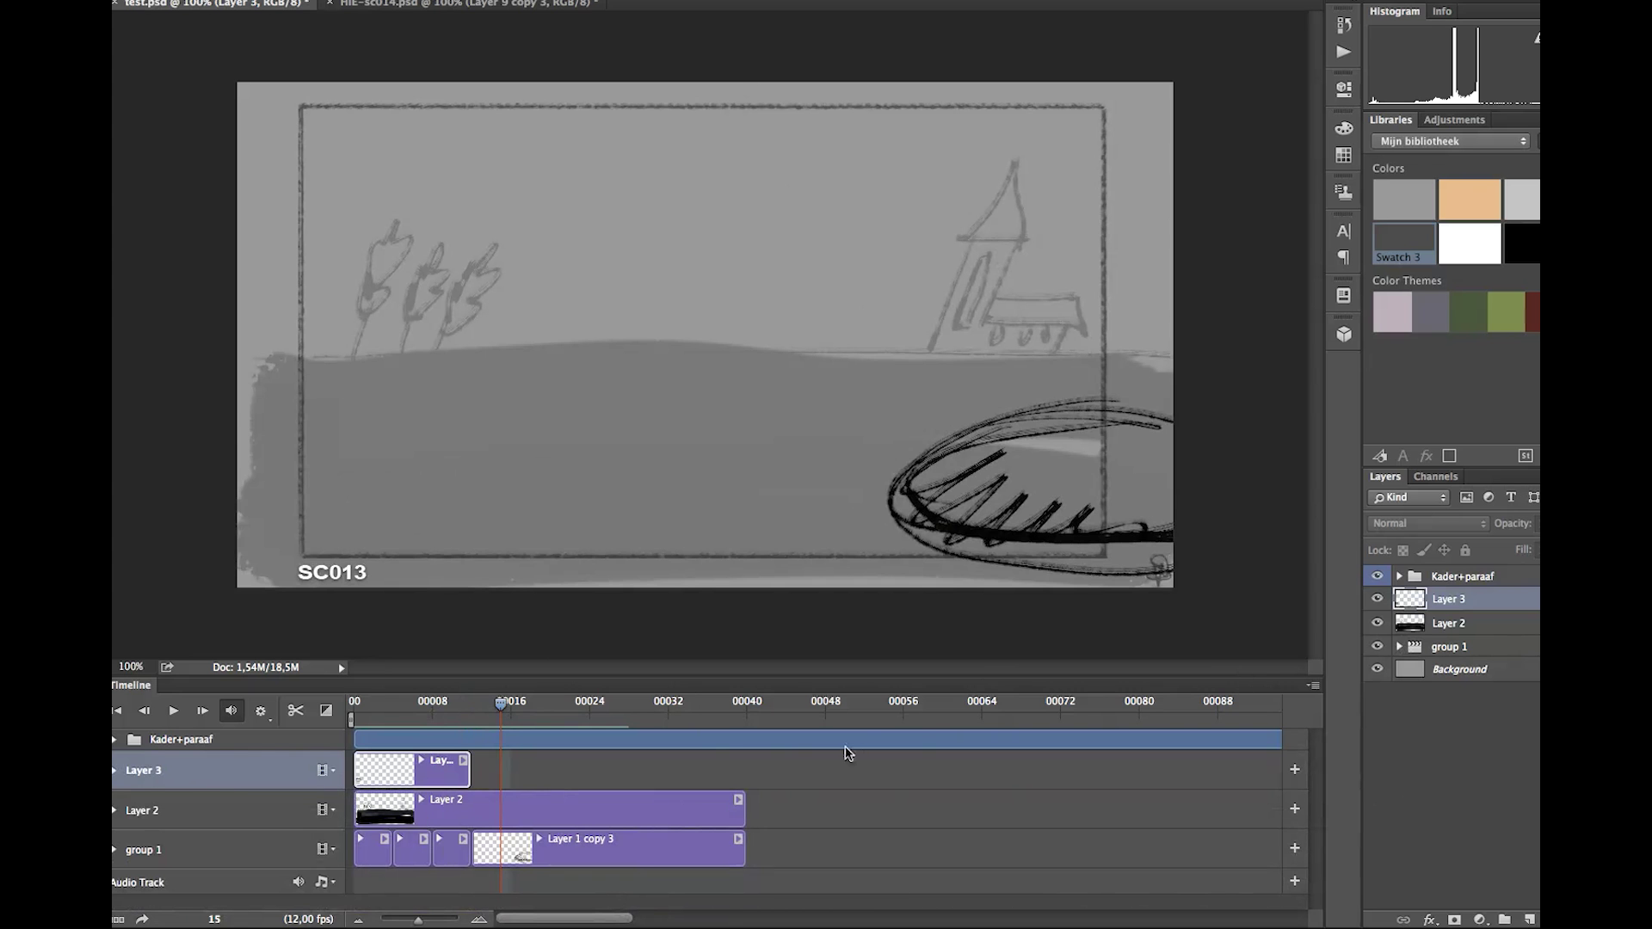
left_click(454, 850)
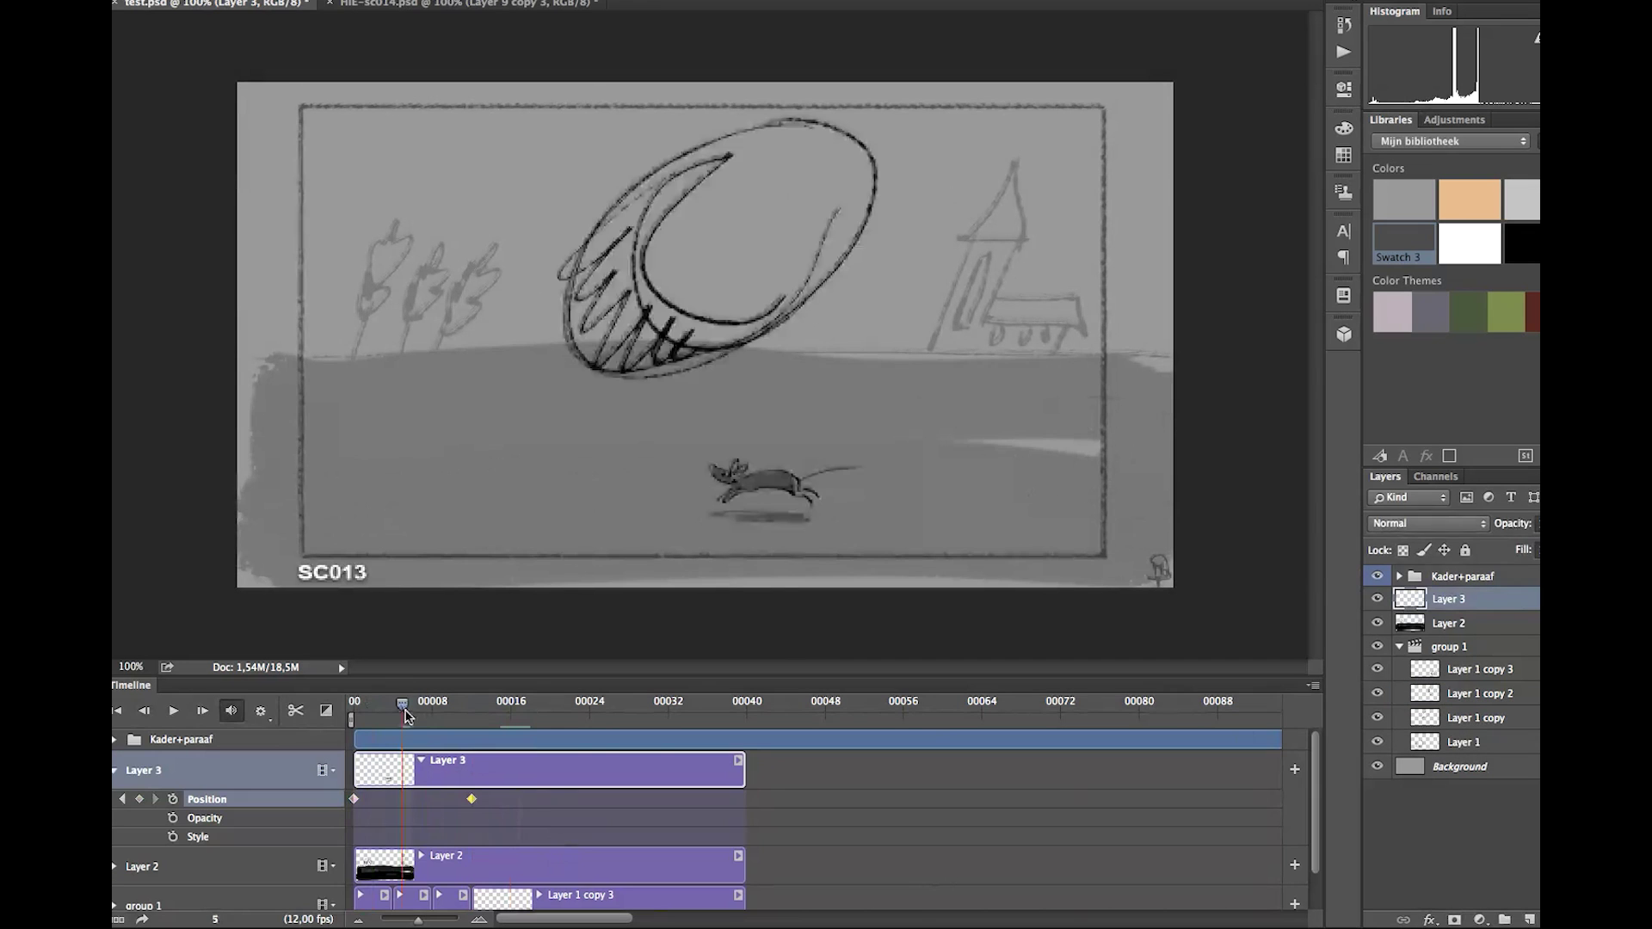
key("space")
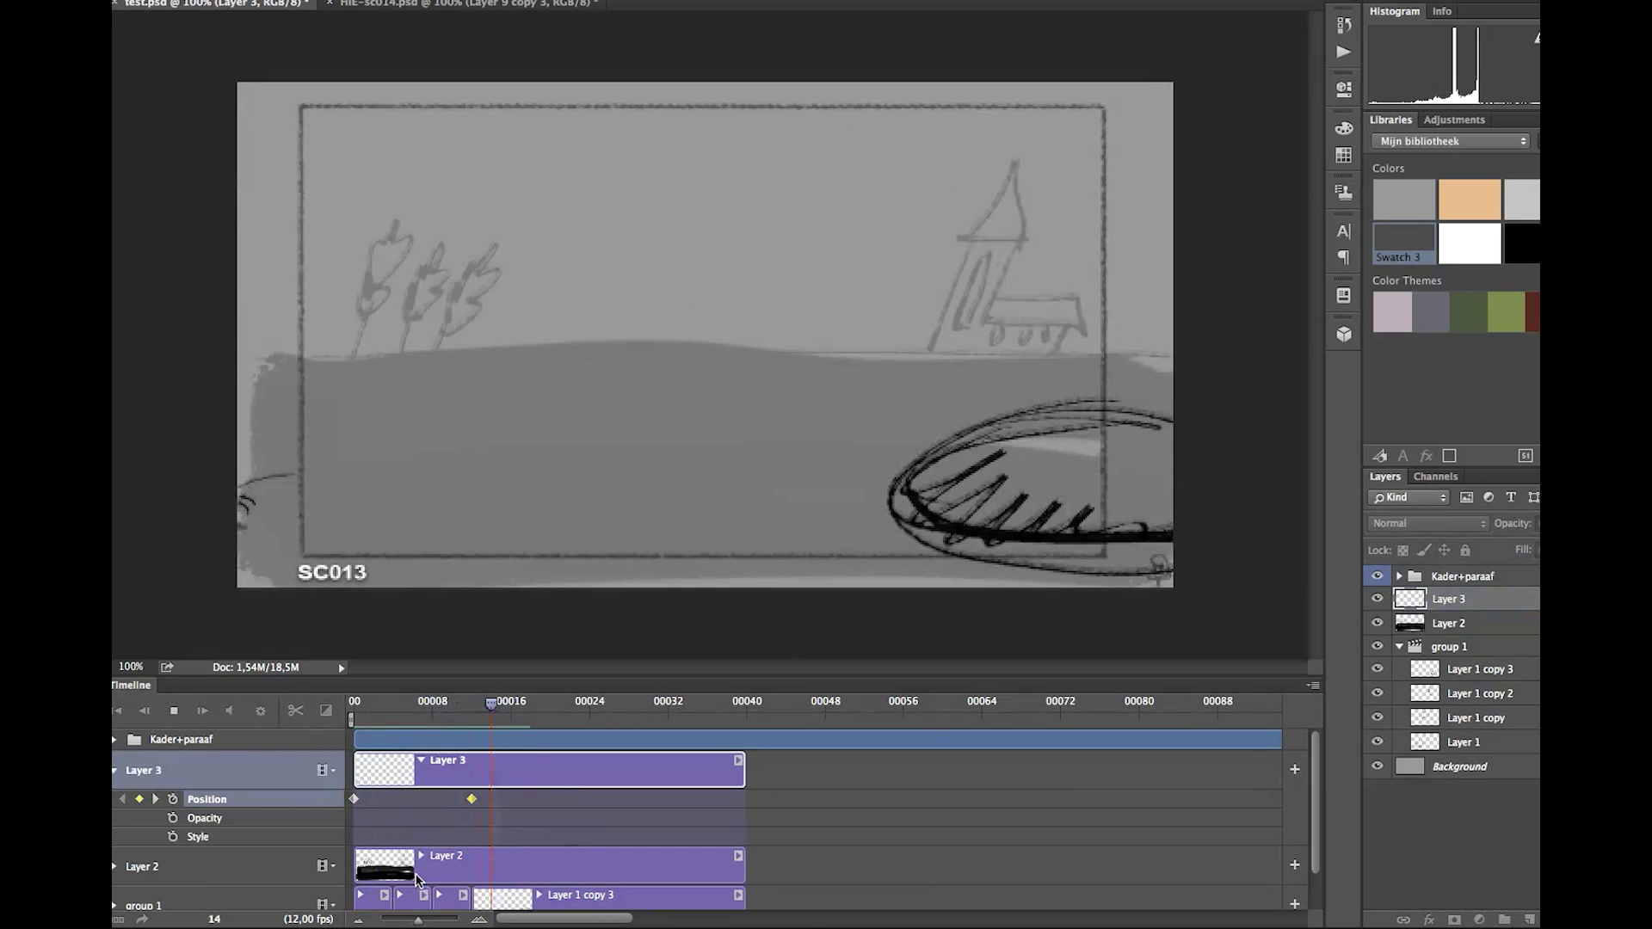